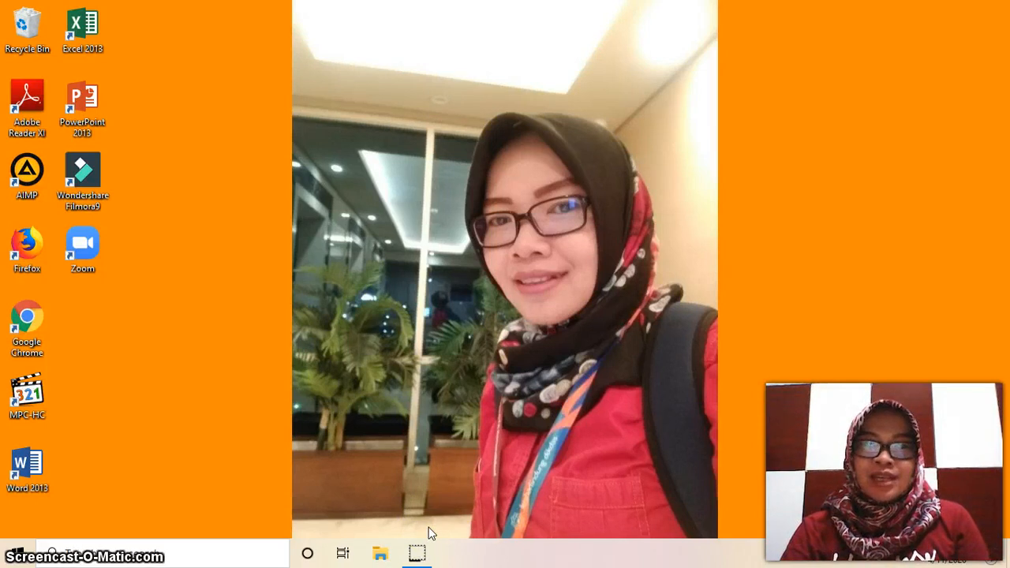
Open Chrome, go to Microsoft Forms from the Office 365 home page, and create a new quiz.
{"action": "double_click", "coordinate": [36, 322]}
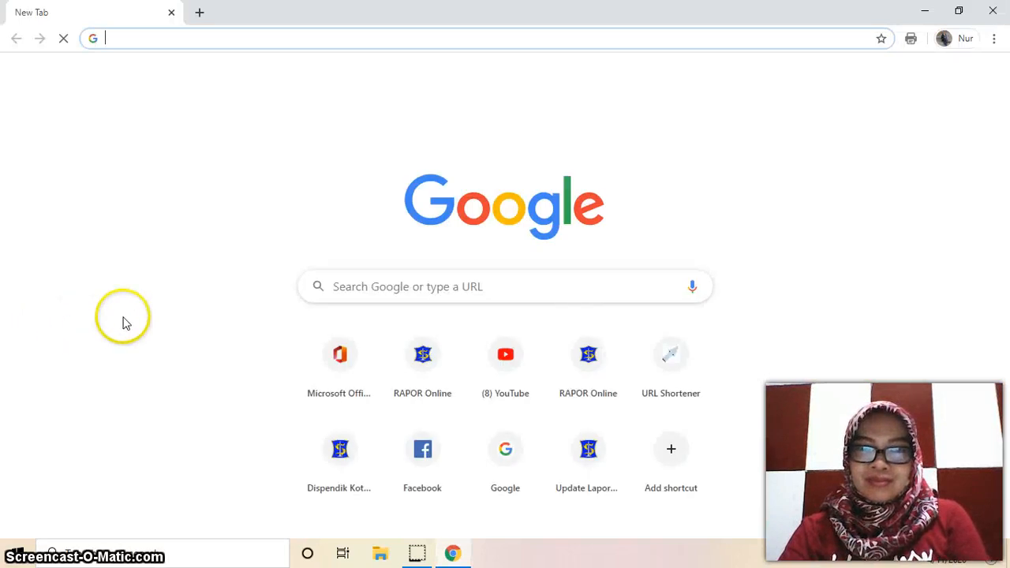
{"action": "left_click", "coordinate": [340, 357]}
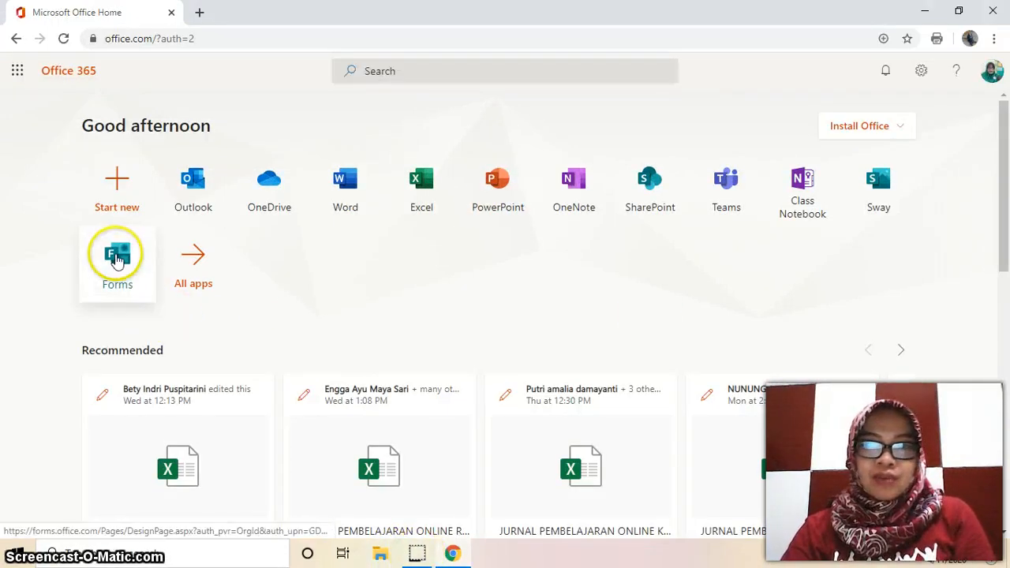
{"action": "left_click", "coordinate": [117, 262]}
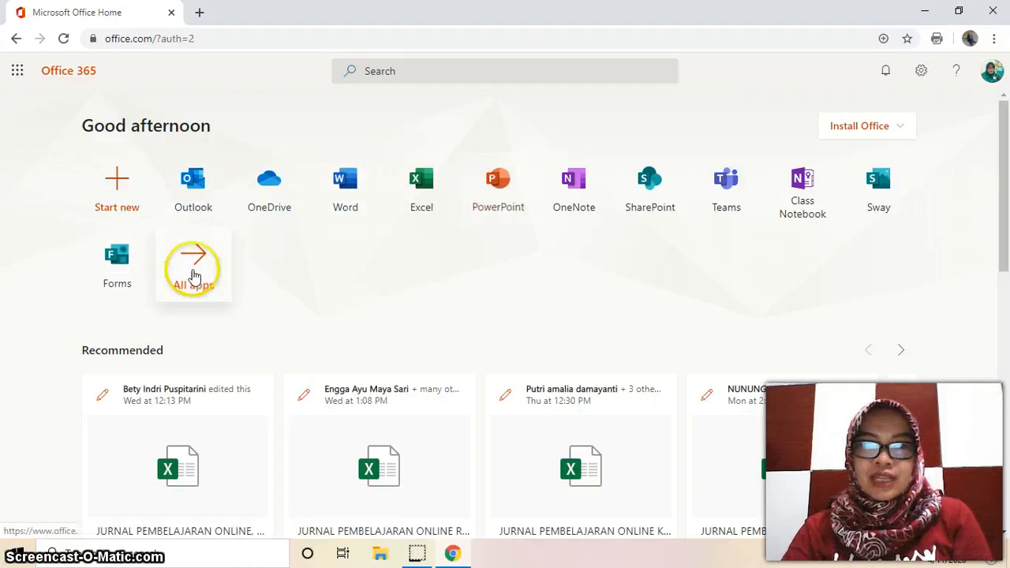
{"action": "left_click", "coordinate": [118, 264]}
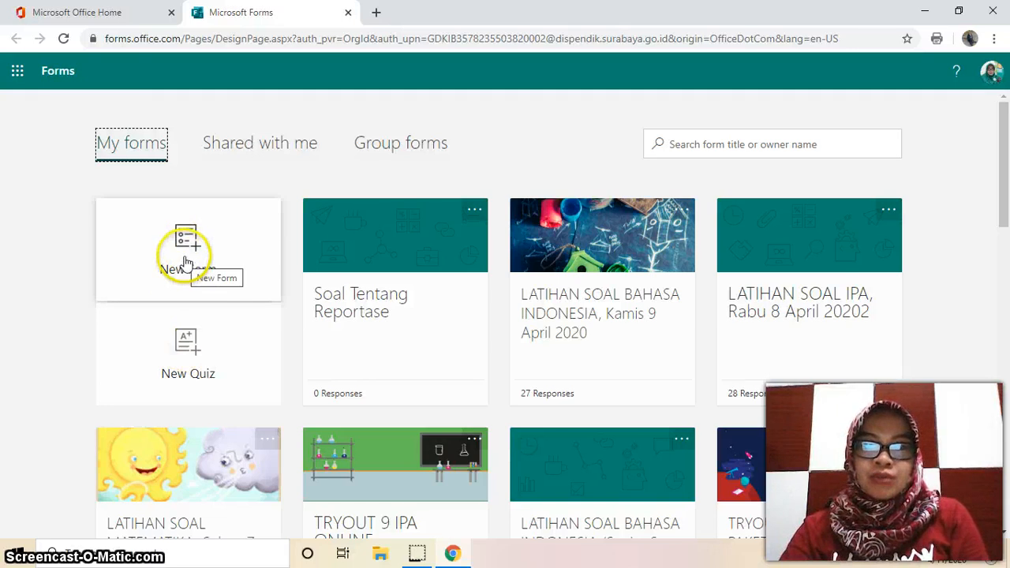
{"action": "left_click", "coordinate": [186, 351]}
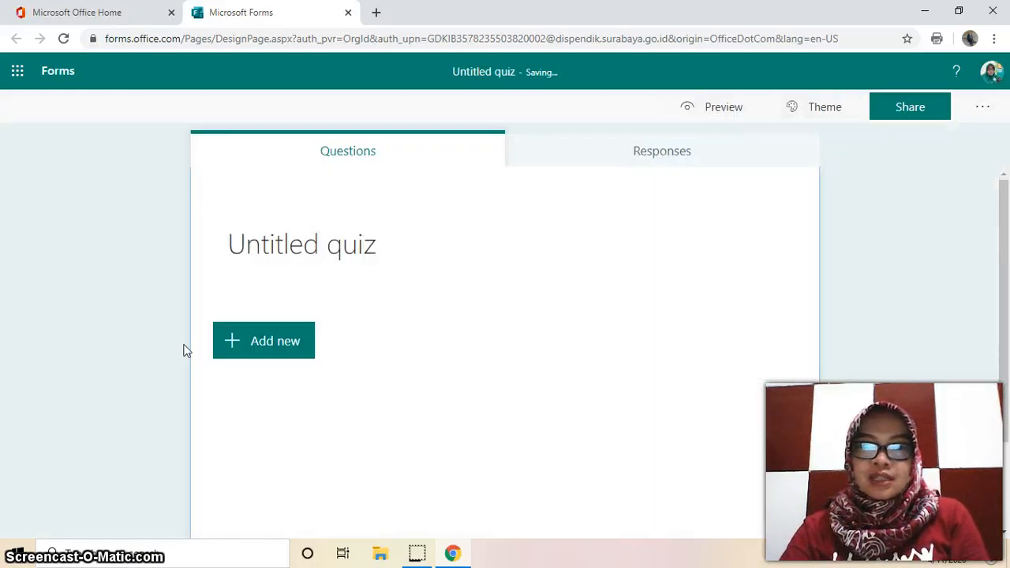
Title the new quiz "REPORTASE".
{"action": "left_click", "coordinate": [284, 248]}
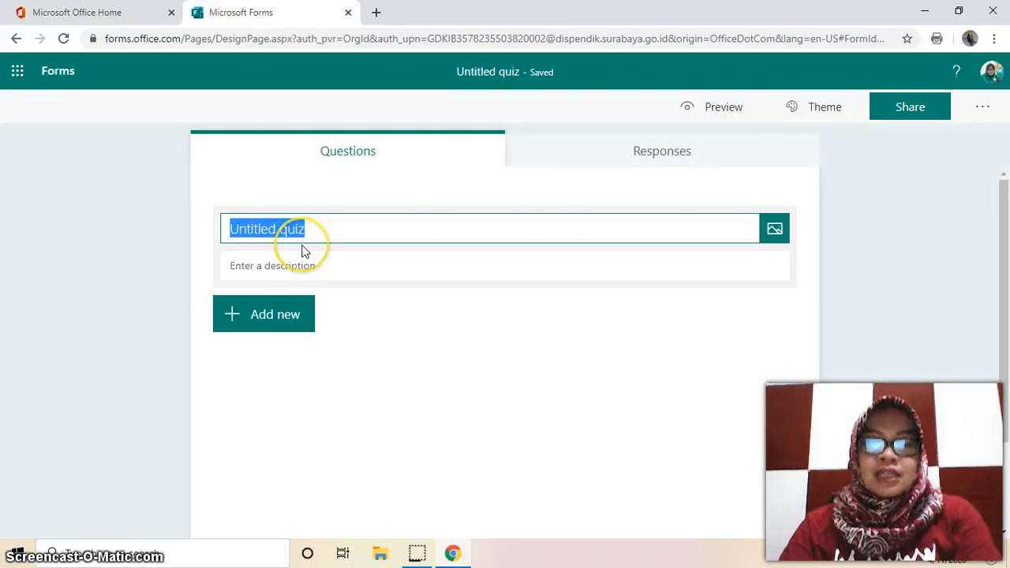
{"action": "type", "text": "RE"}
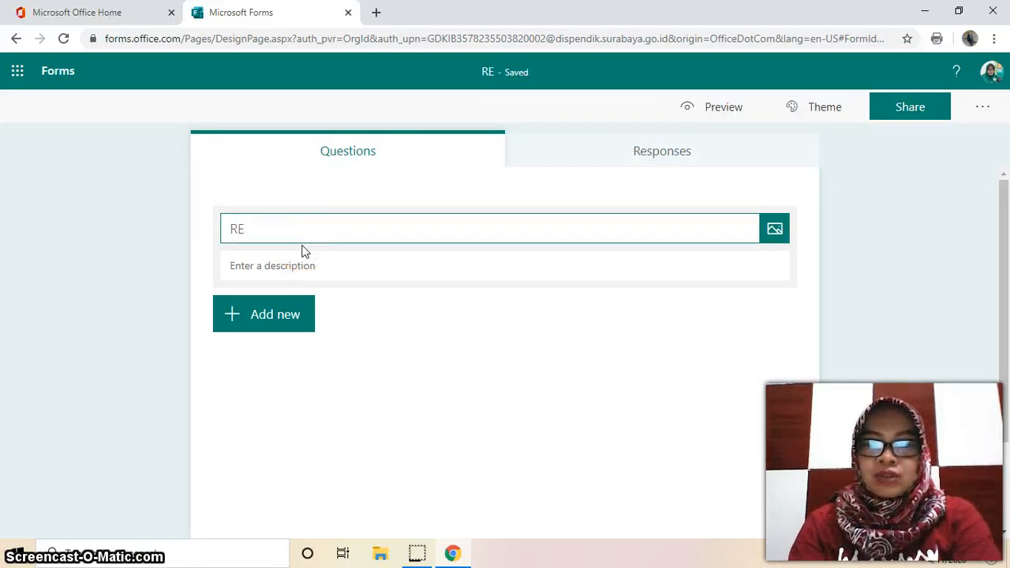
{"action": "type", "text": "PORTASE"}
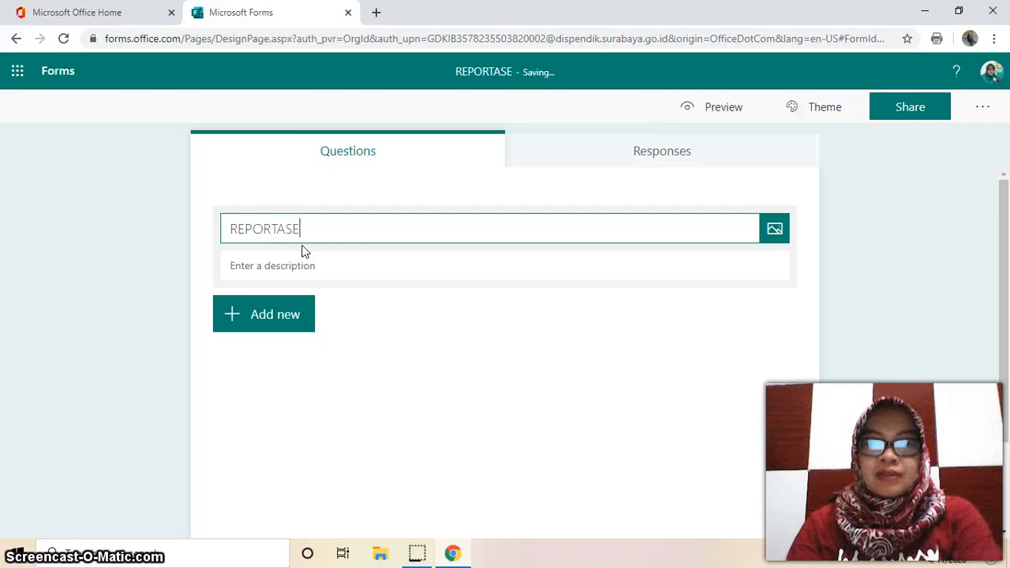
Enter the quiz description "Kerjakan dengan jujur. Kejujuran kunci kesuksesan".
{"action": "left_click", "coordinate": [296, 266]}
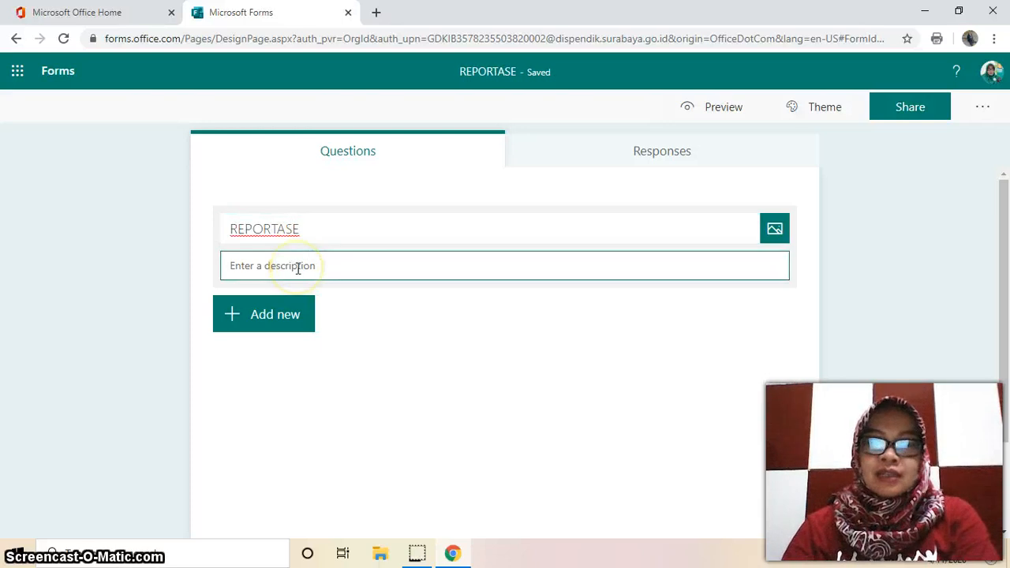
{"action": "type", "text": "K"}
{"action": "left_click", "coordinate": [298, 268]}
{"action": "type", "text": "erjakan dengan jujur"}
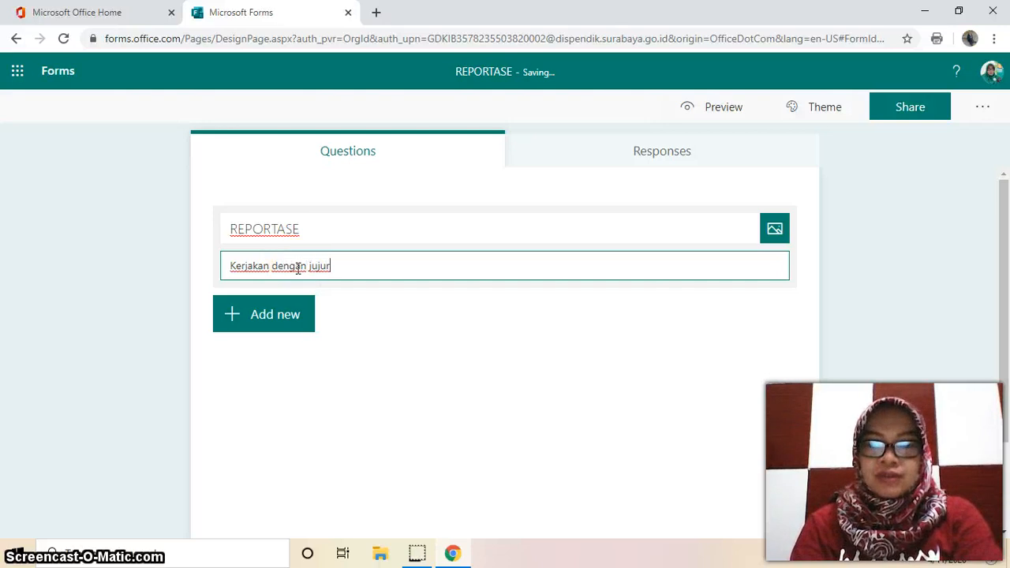
{"action": "type", "text": ". k"}
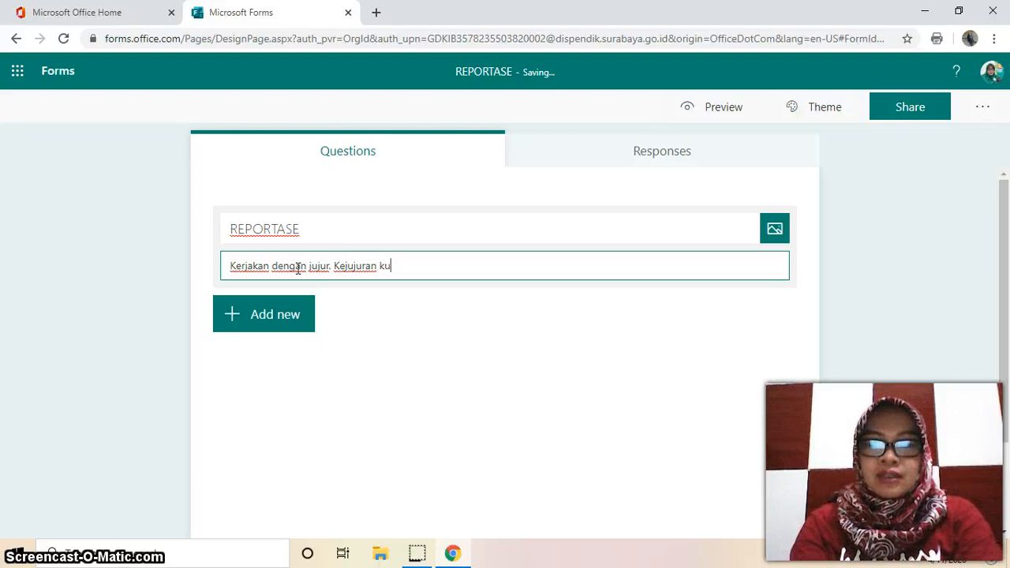
{"action": "type", "text": "ejujuran kunci kesuksesan"}
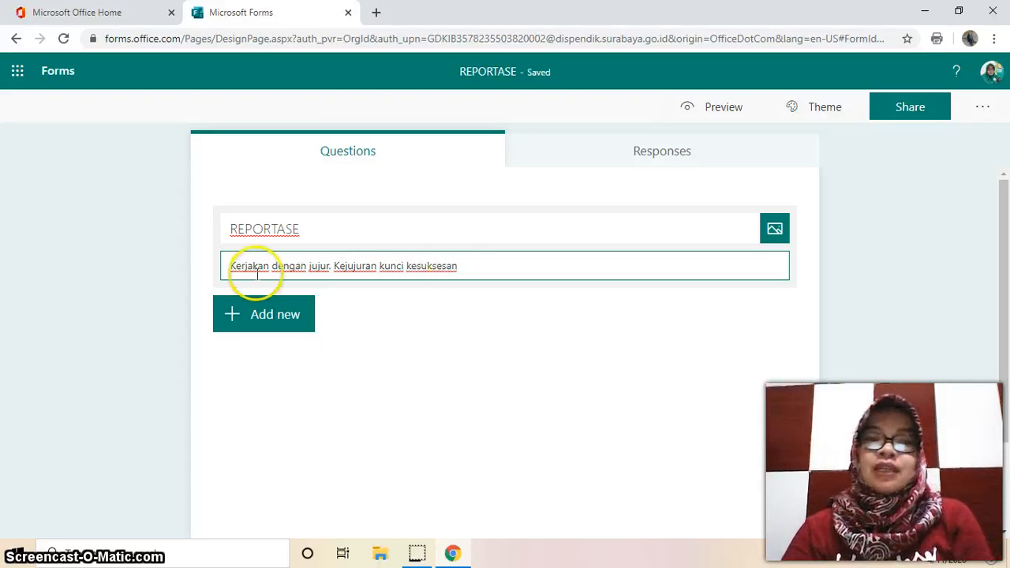
Search Bing images for "raportase" and add the photo of seated boys reading papers beside the quiz title.
{"action": "left_click", "coordinate": [774, 228]}
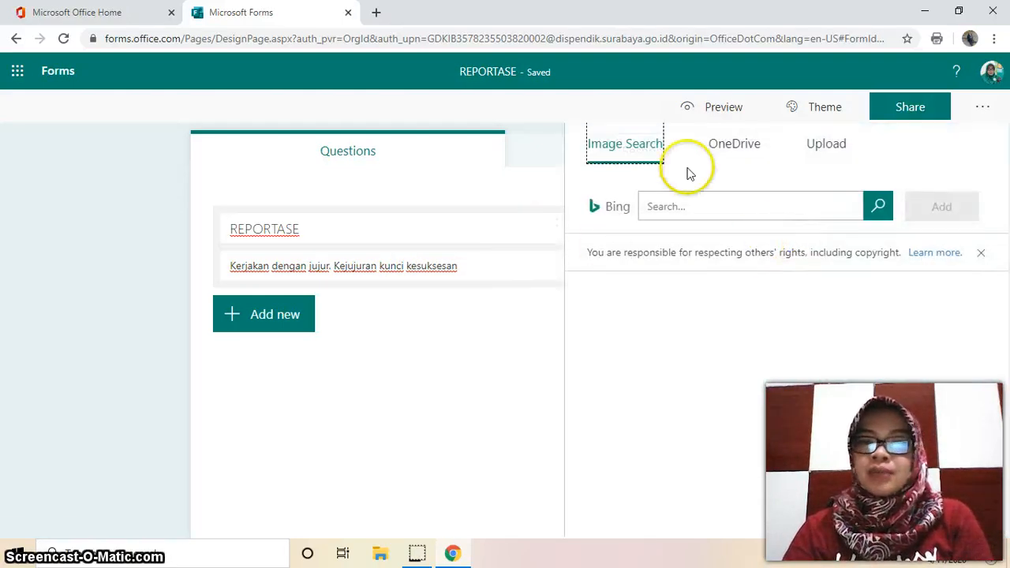
{"action": "left_click", "coordinate": [791, 214]}
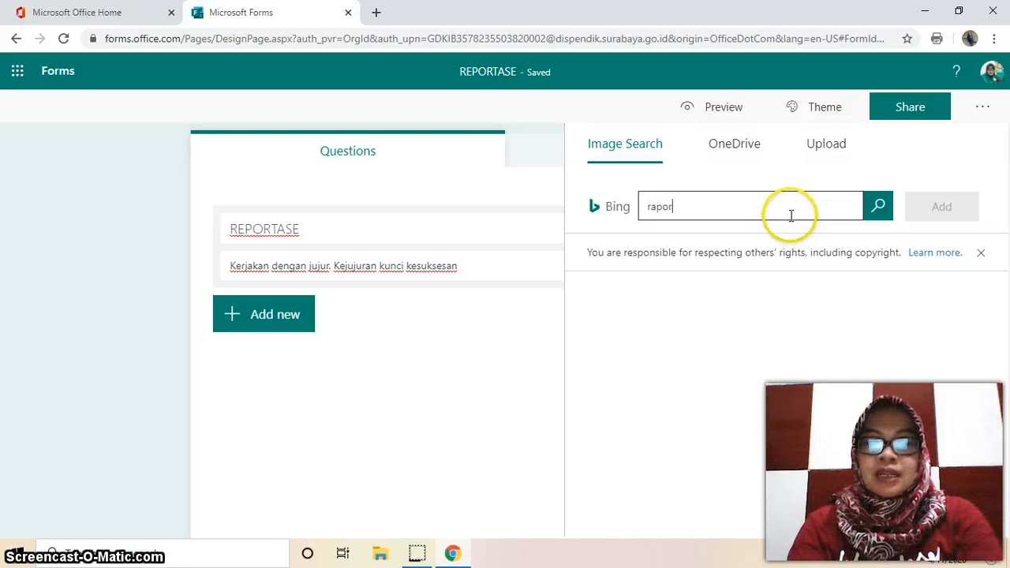
{"action": "type", "text": "raportase"}
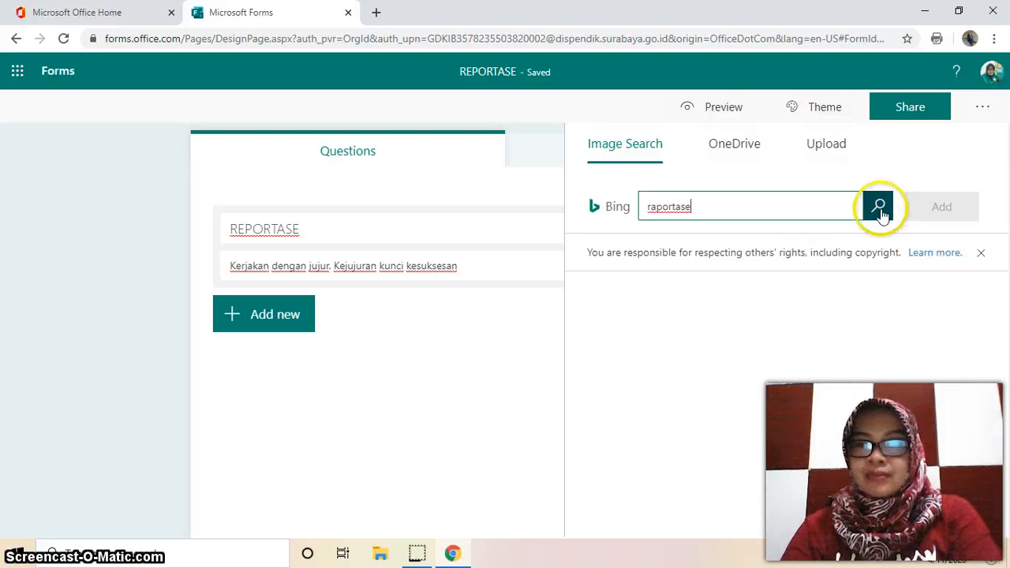
{"action": "left_click", "coordinate": [875, 212]}
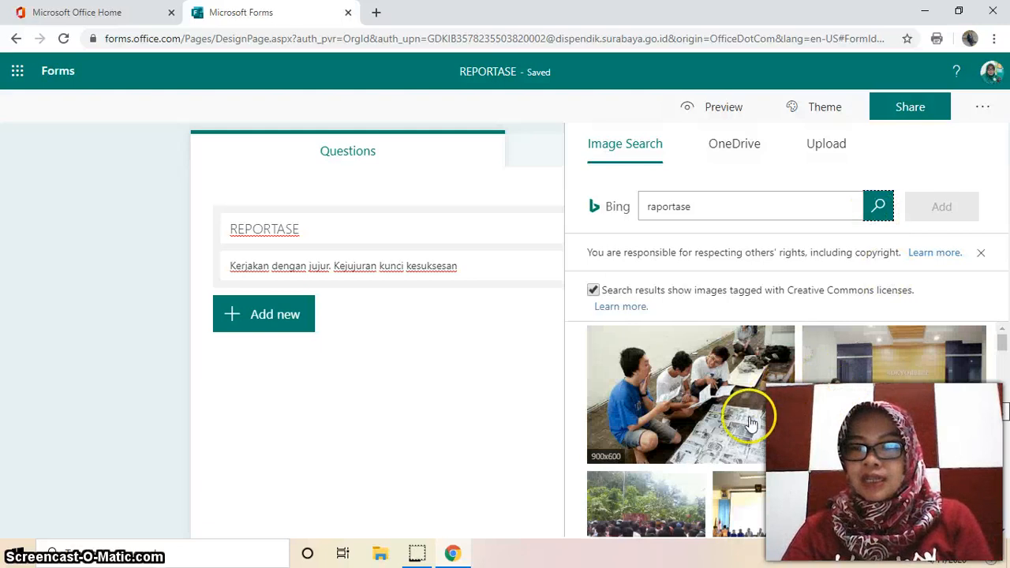
{"action": "scroll", "coordinate": [750, 422], "scroll_direction": "down", "scroll_amount": 5}
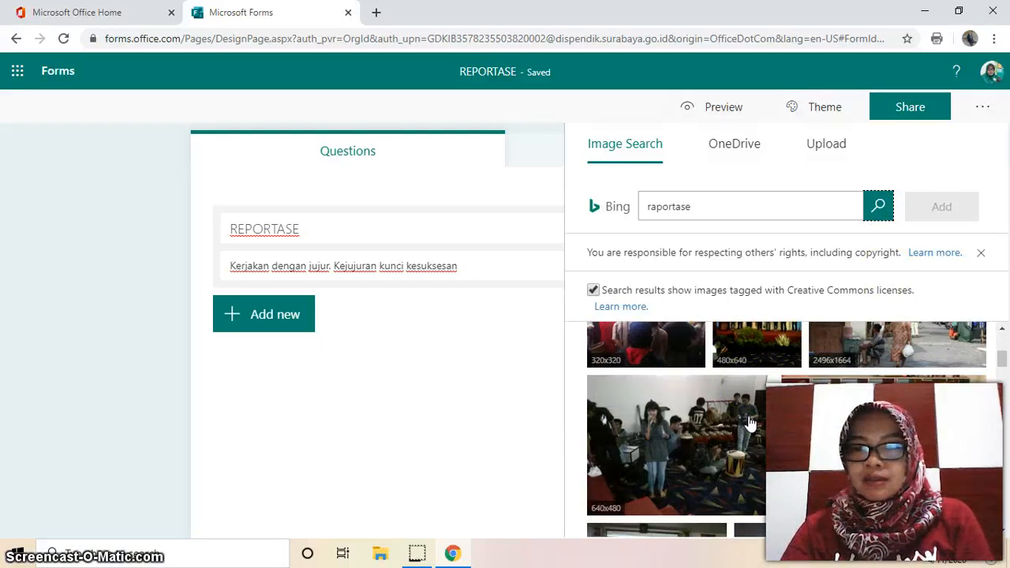
{"action": "scroll", "coordinate": [749, 423], "scroll_direction": "up", "scroll_amount": 2}
{"action": "scroll", "coordinate": [750, 423], "scroll_direction": "up", "scroll_amount": 1}
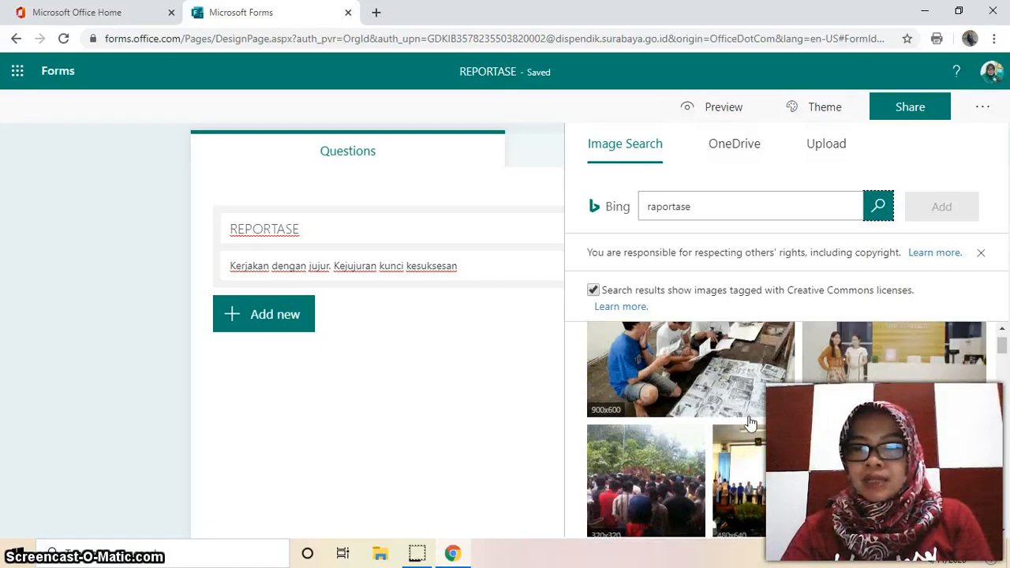
{"action": "left_click", "coordinate": [703, 391]}
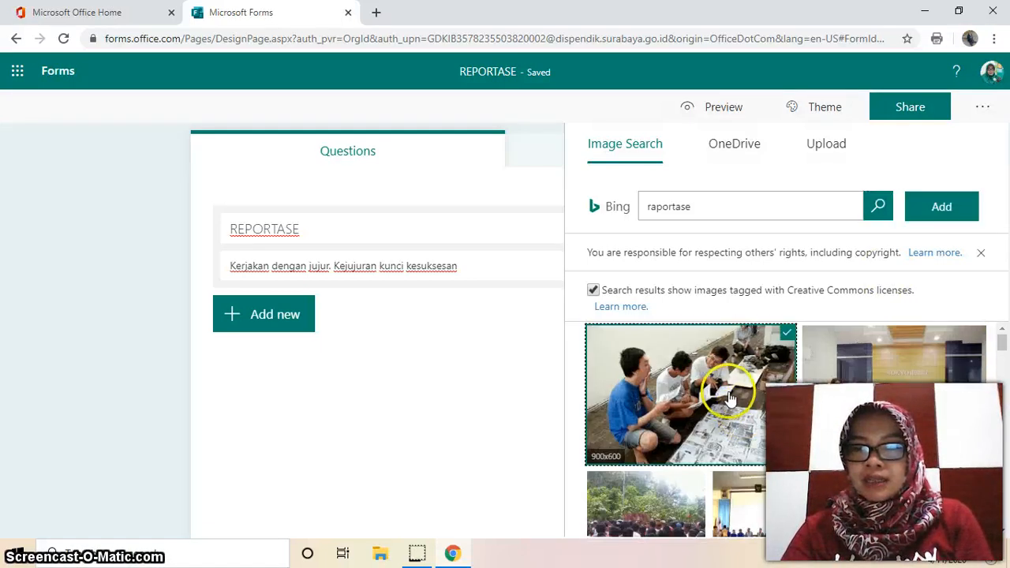
{"action": "left_click", "coordinate": [947, 209]}
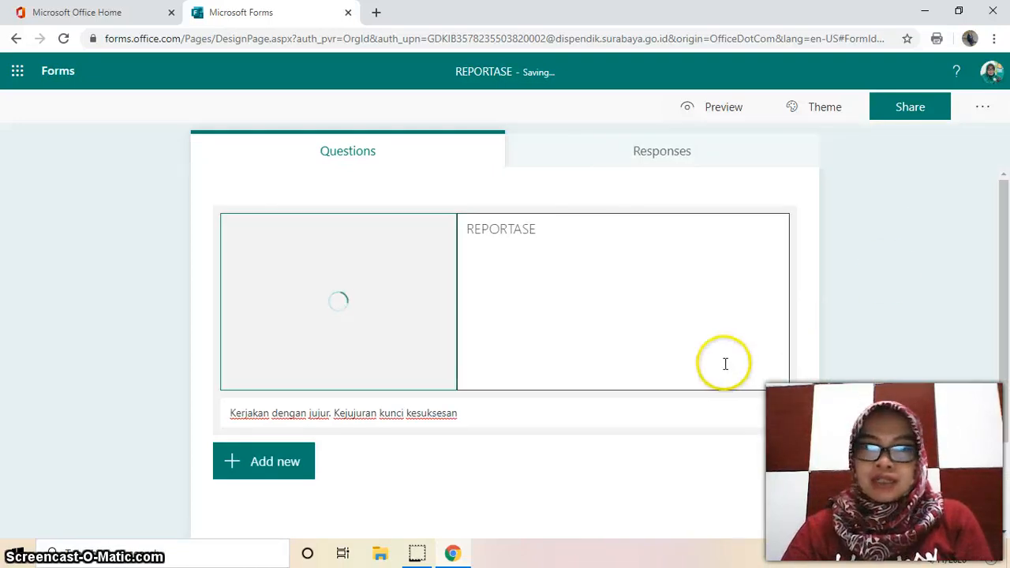
{"action": "scroll", "coordinate": [580, 399], "scroll_direction": "down", "scroll_amount": 2}
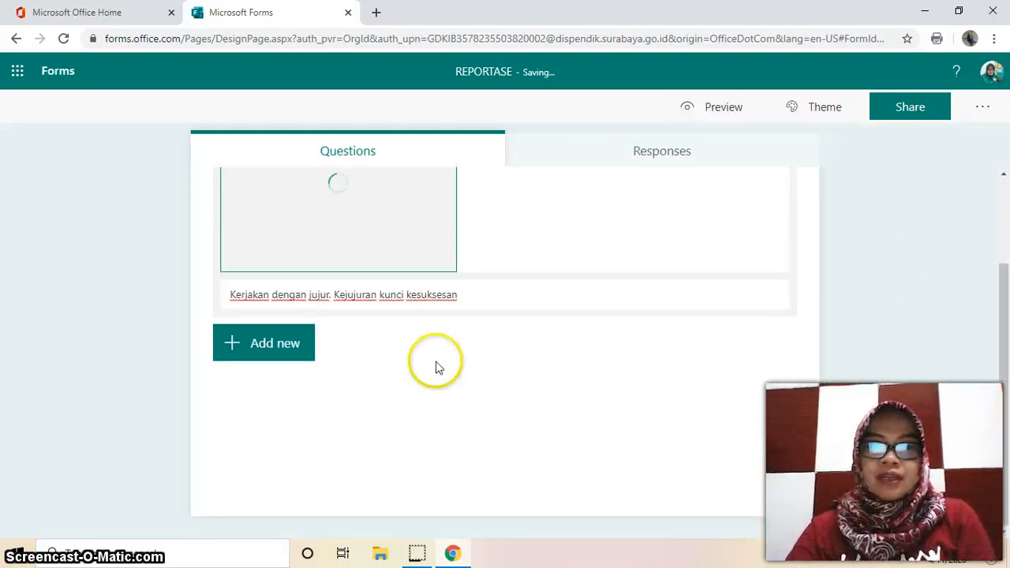
{"action": "scroll", "coordinate": [520, 326], "scroll_direction": "up", "scroll_amount": 2}
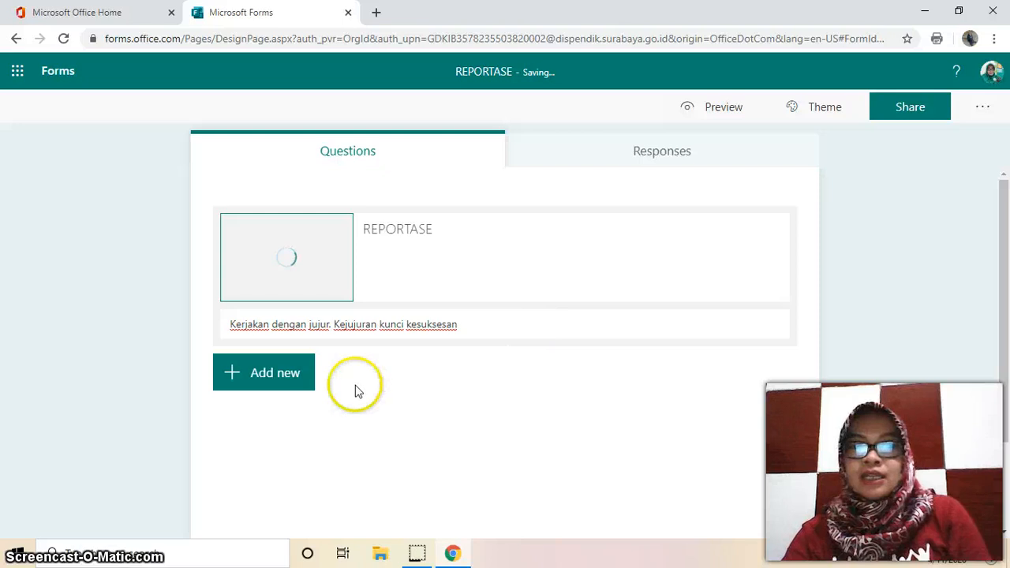
Add a Text question below the quiz header with the question text "Nama".
{"action": "left_click", "coordinate": [260, 385]}
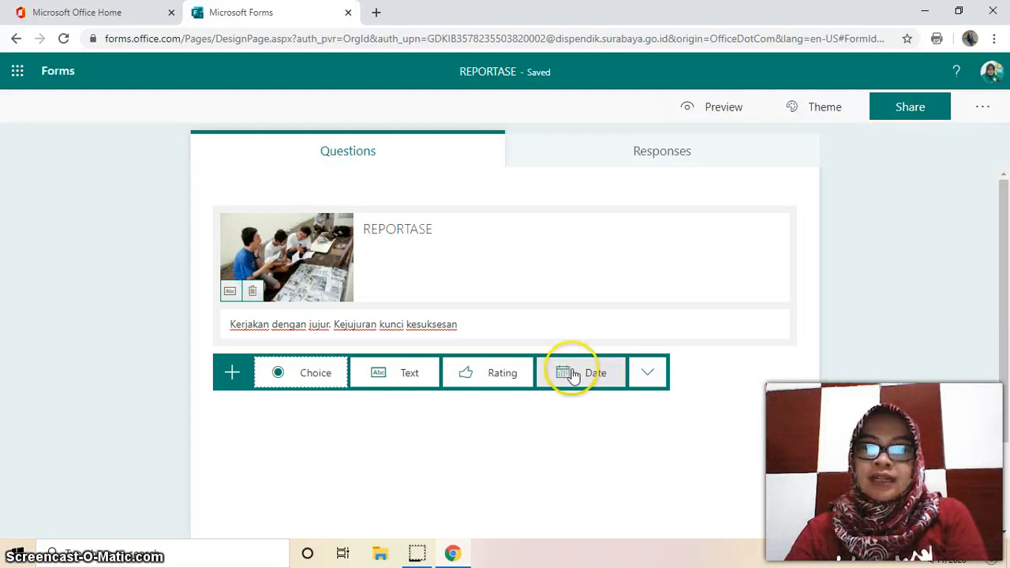
{"action": "left_click", "coordinate": [648, 373]}
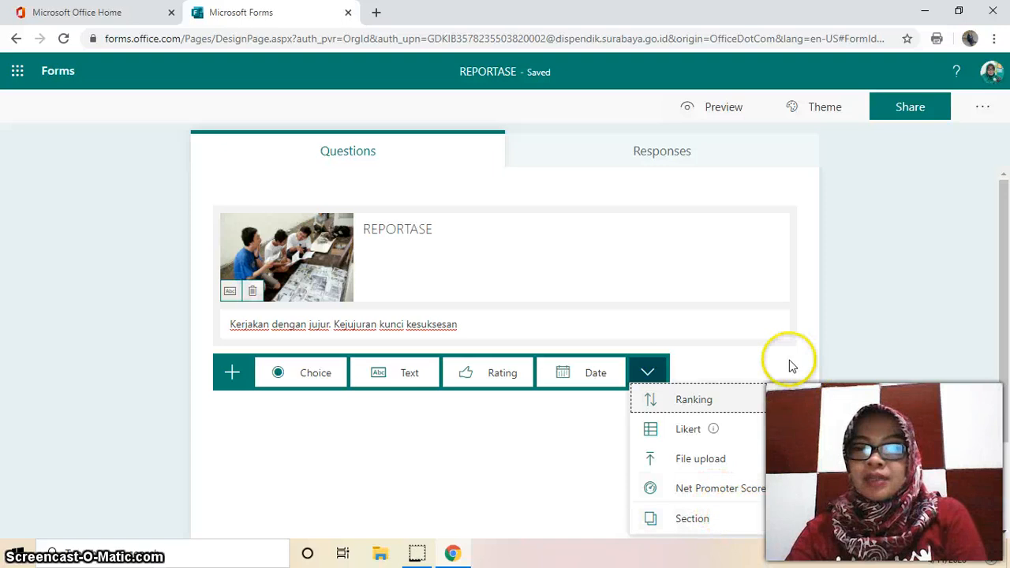
{"action": "left_click", "coordinate": [523, 430]}
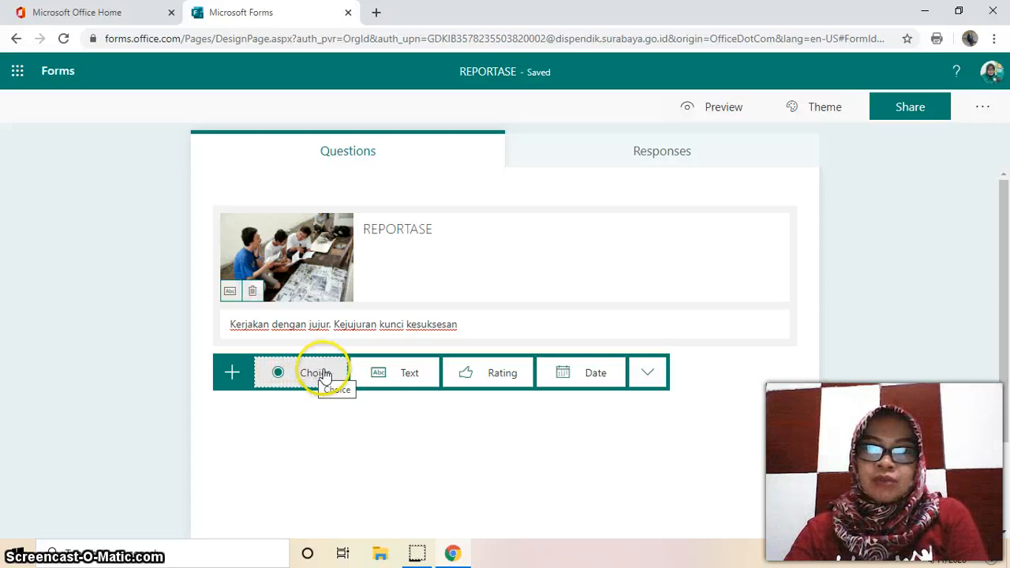
{"action": "left_click", "coordinate": [408, 374]}
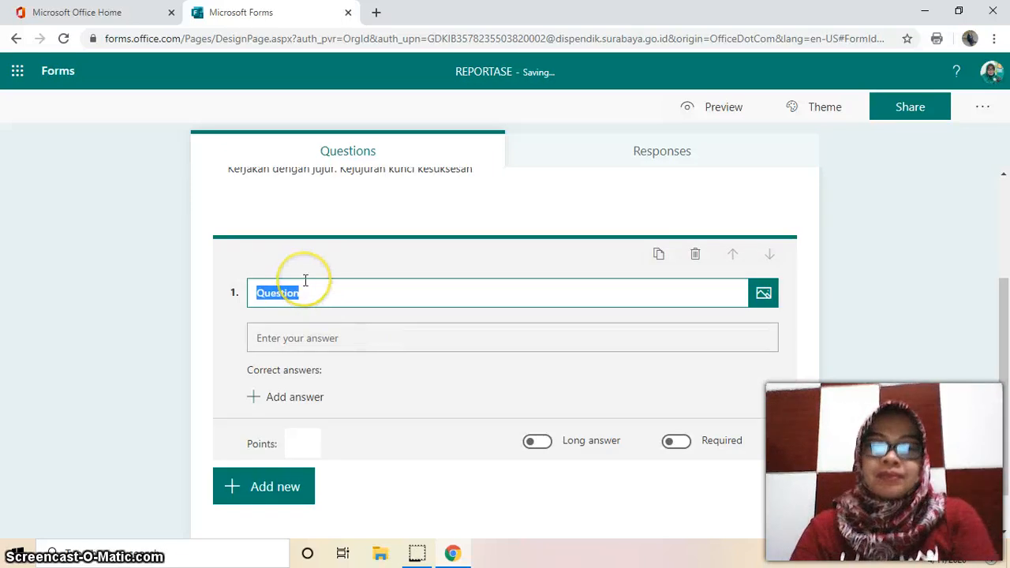
{"action": "type", "text": "Nama"}
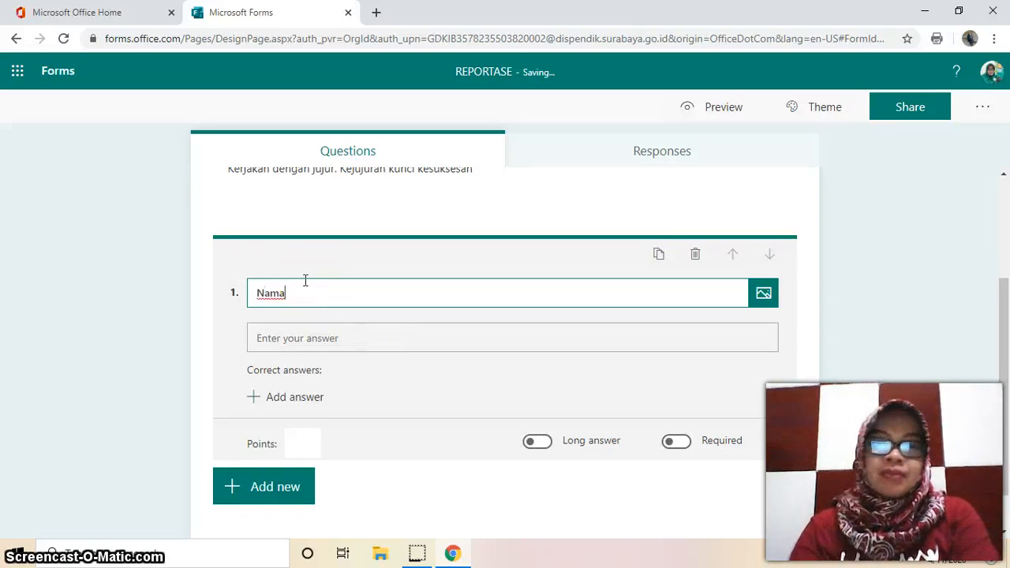
Leave the points of the "Nama" question blank and make its answer required.
{"action": "left_click", "coordinate": [305, 444]}
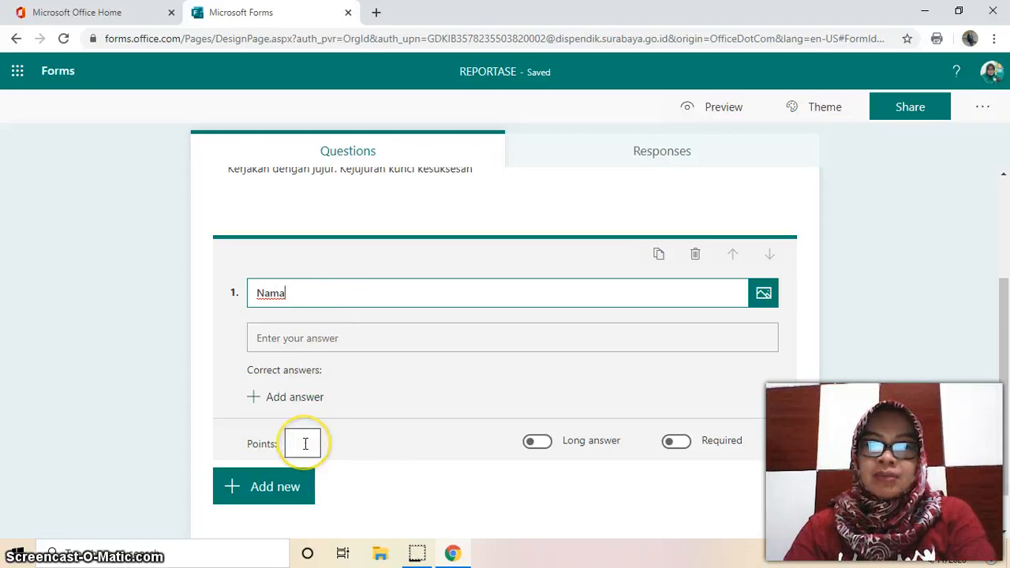
{"action": "left_click", "coordinate": [304, 443]}
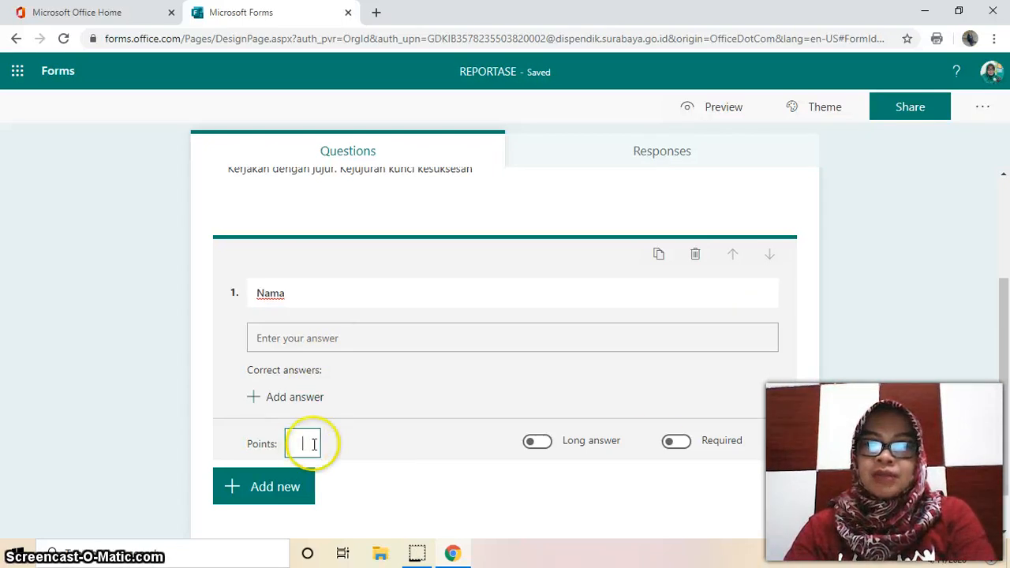
{"action": "left_click", "coordinate": [679, 443]}
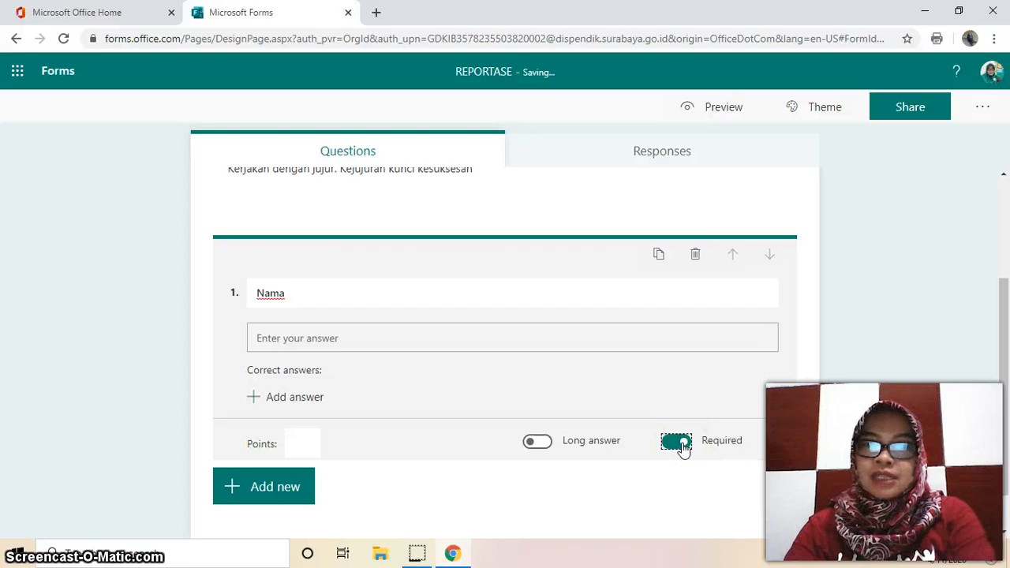
{"action": "left_click", "coordinate": [669, 447]}
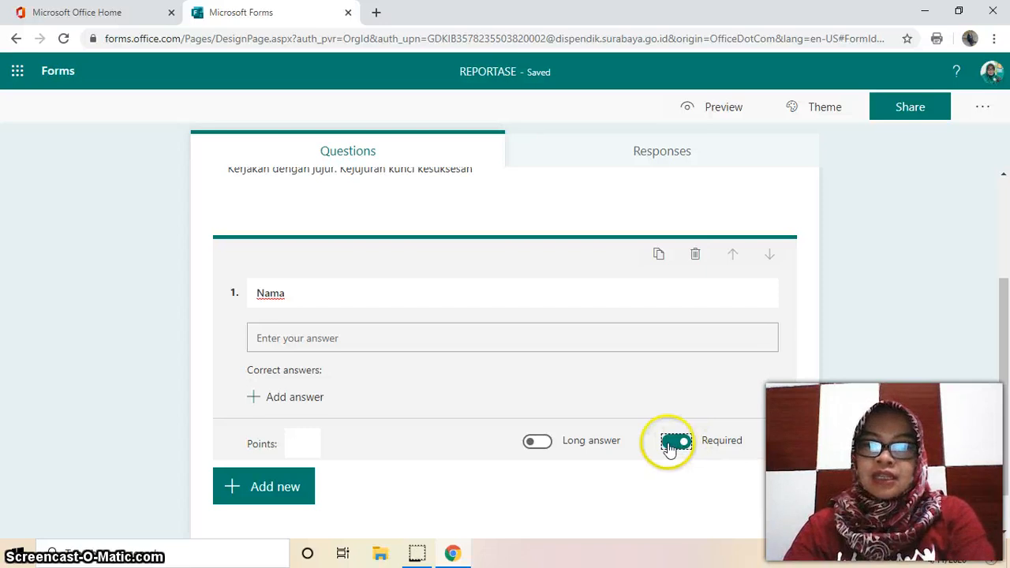
{"action": "left_click", "coordinate": [669, 447]}
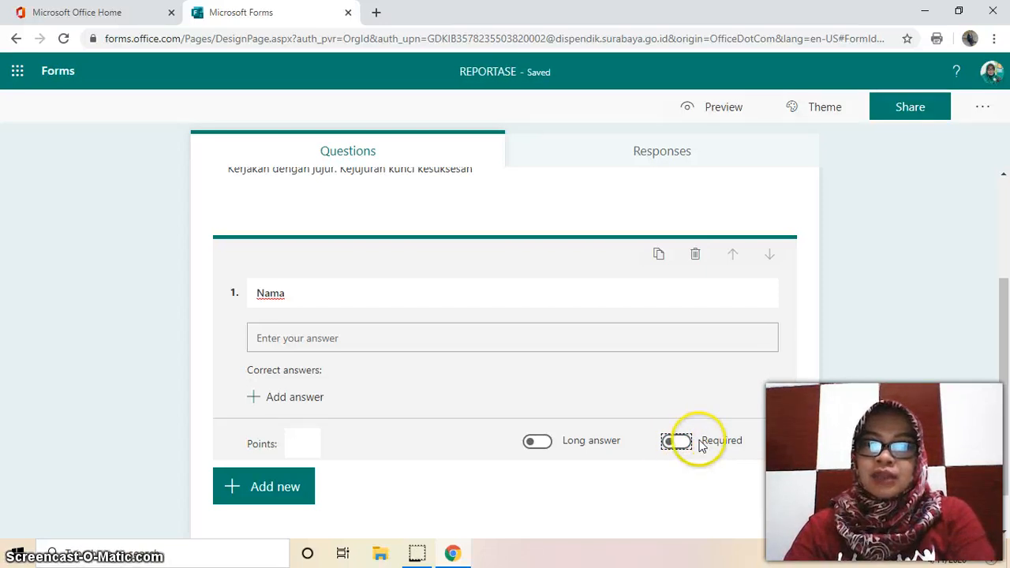
{"action": "left_click", "coordinate": [677, 443]}
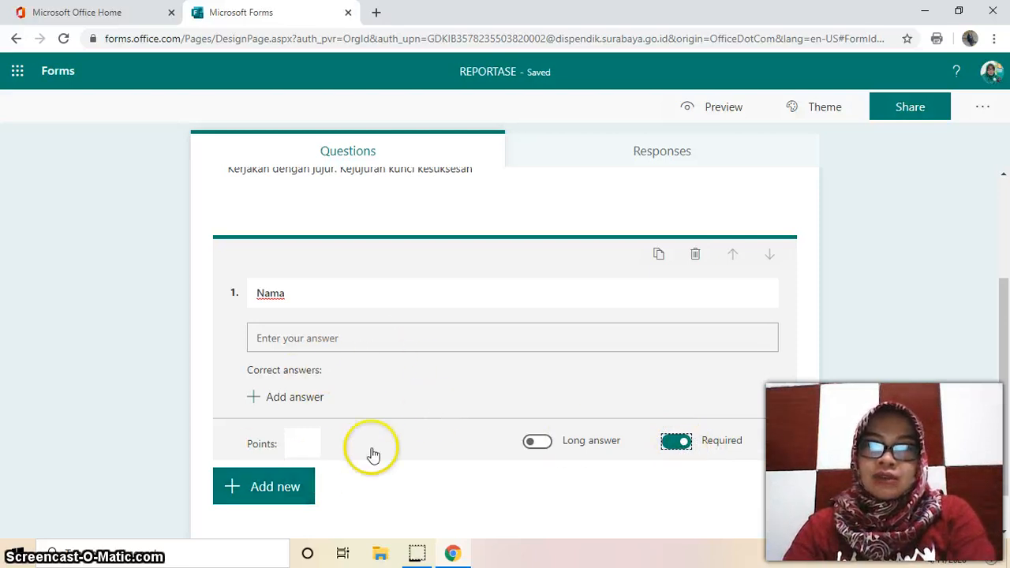
Add a Choice question after "Nama" with the question text "Langkah-langkah melakukan wawancara ada ...".
{"action": "left_click", "coordinate": [286, 485]}
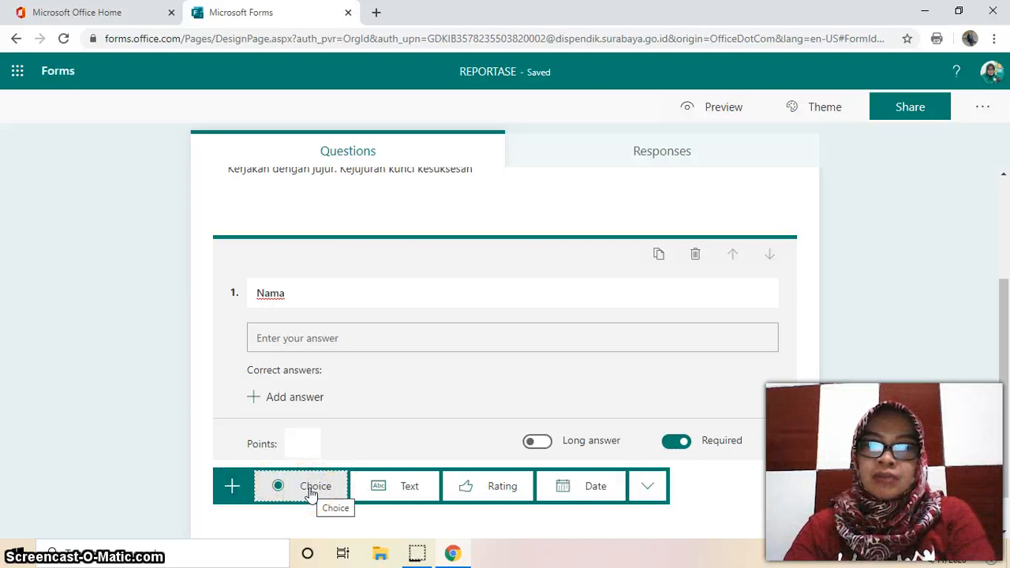
{"action": "left_click", "coordinate": [311, 487]}
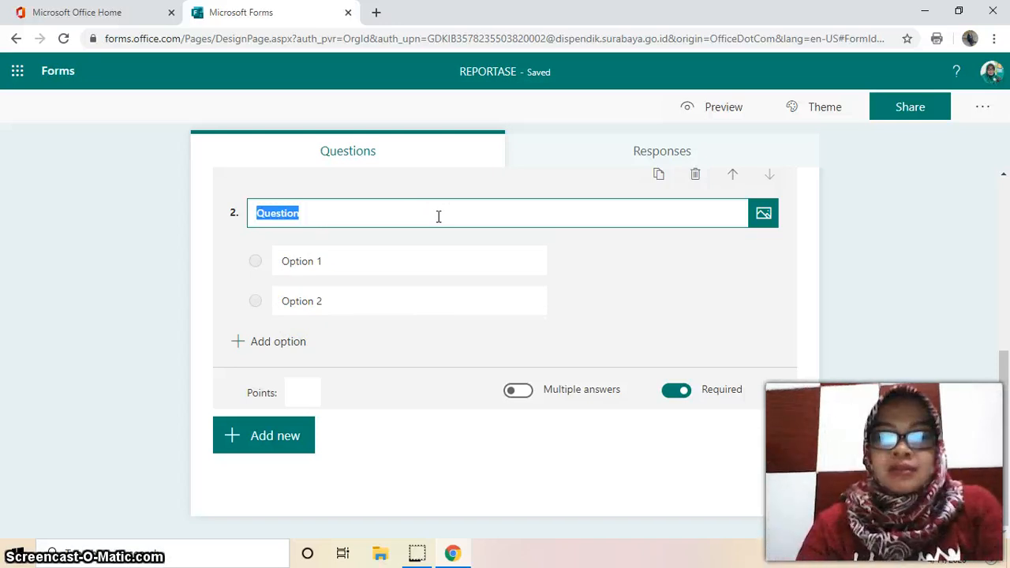
{"action": "type", "text": "Langkah"}
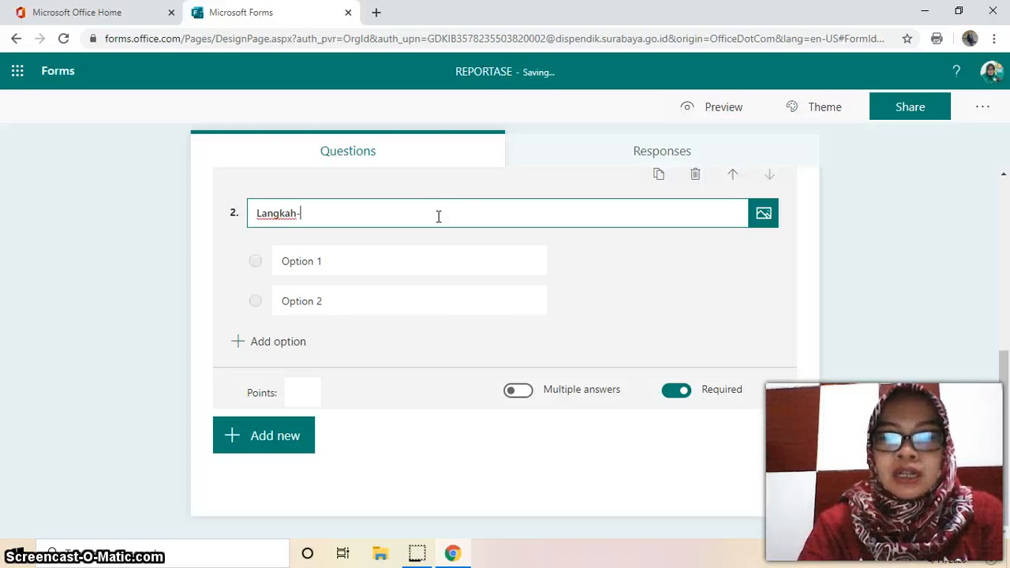
{"action": "type", "text": "-langkah"}
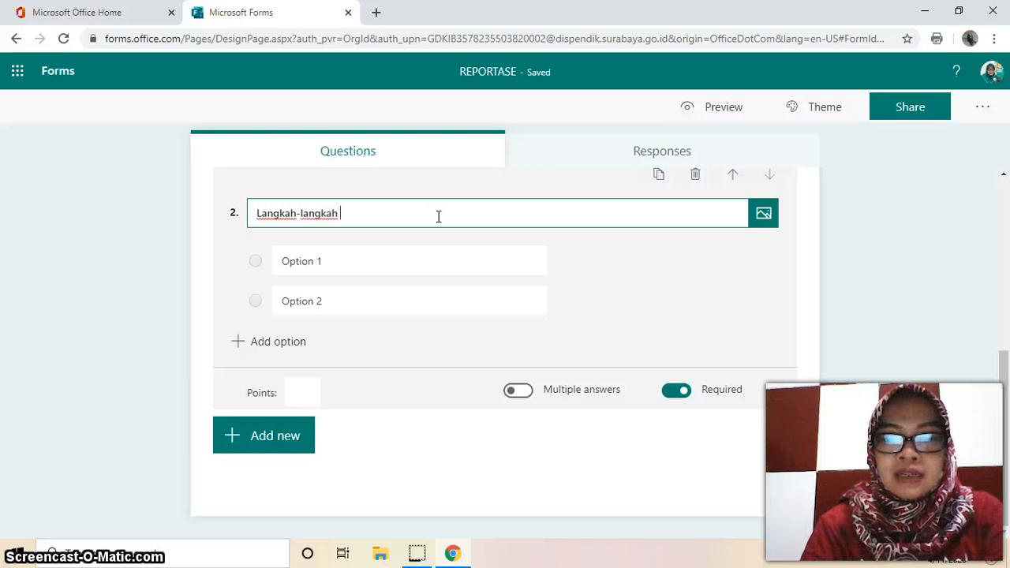
{"action": "type", "text": " melakukan wawancara ada"}
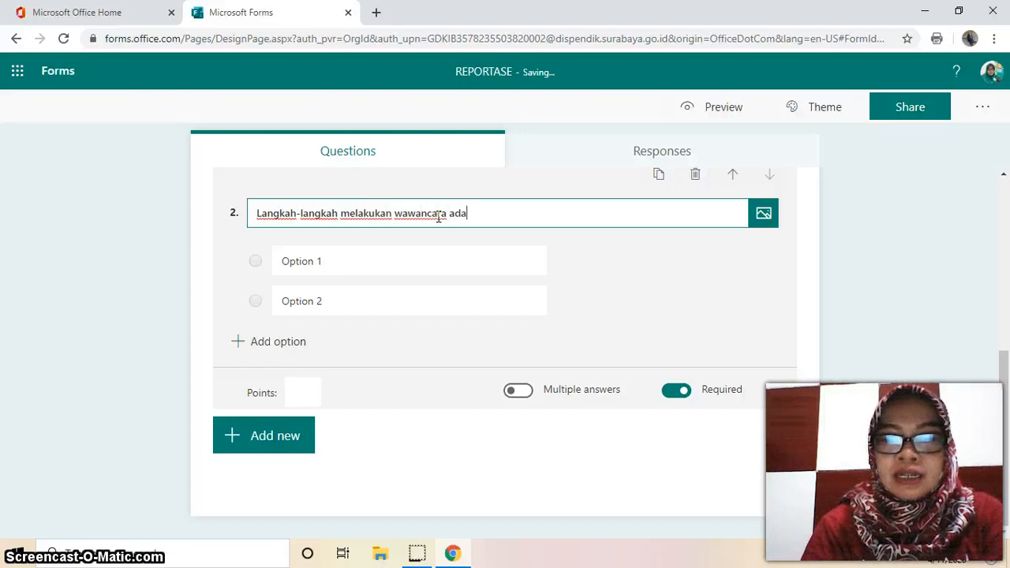
{"action": "type", "text": " ..."}
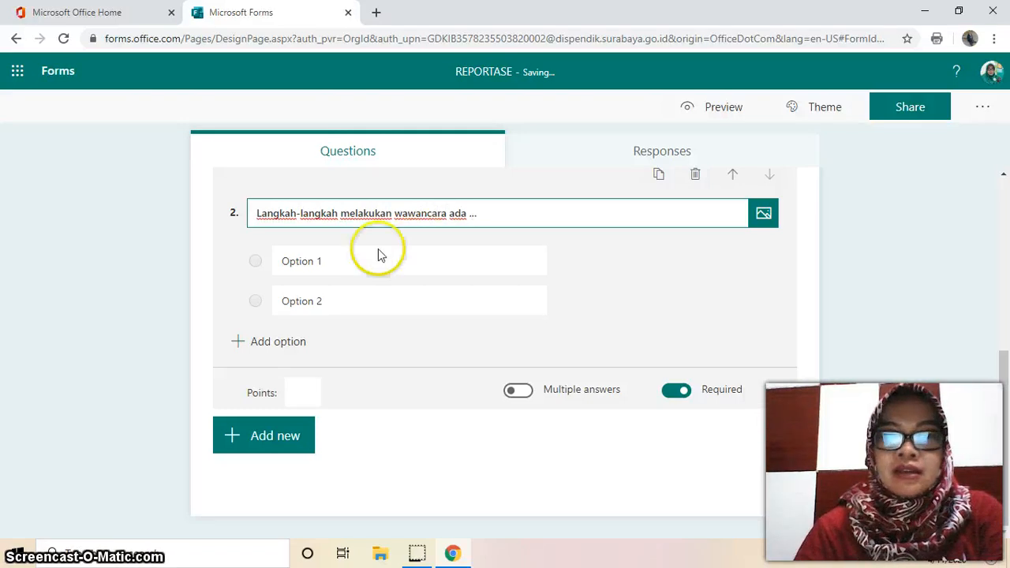
Give question 2 four answer options: "4 langkah", "5 langkah", "6 langkah" and "7 langkah".
{"action": "left_click", "coordinate": [365, 264]}
{"action": "type", "text": "4 langkah"}
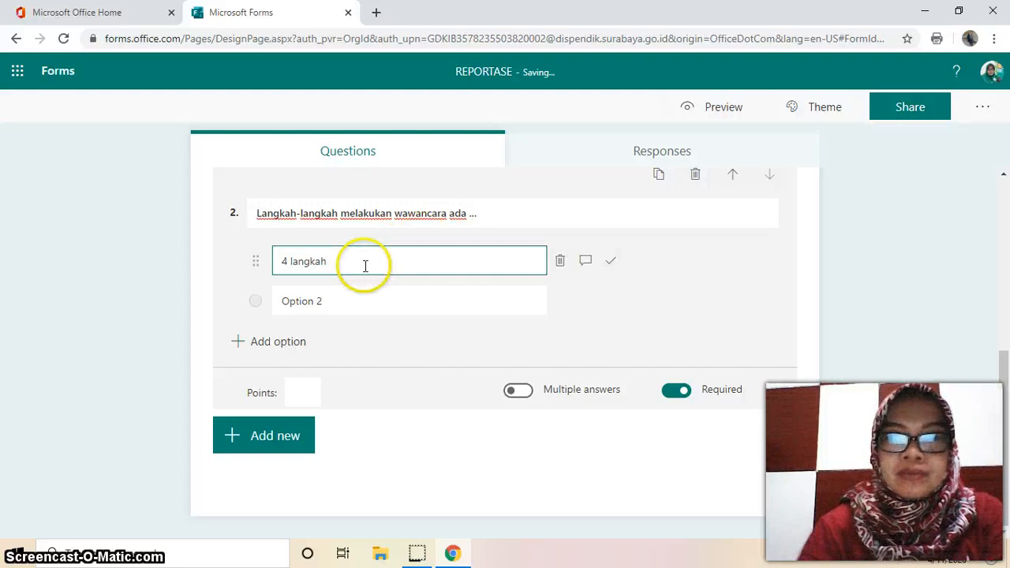
{"action": "left_click", "coordinate": [361, 306]}
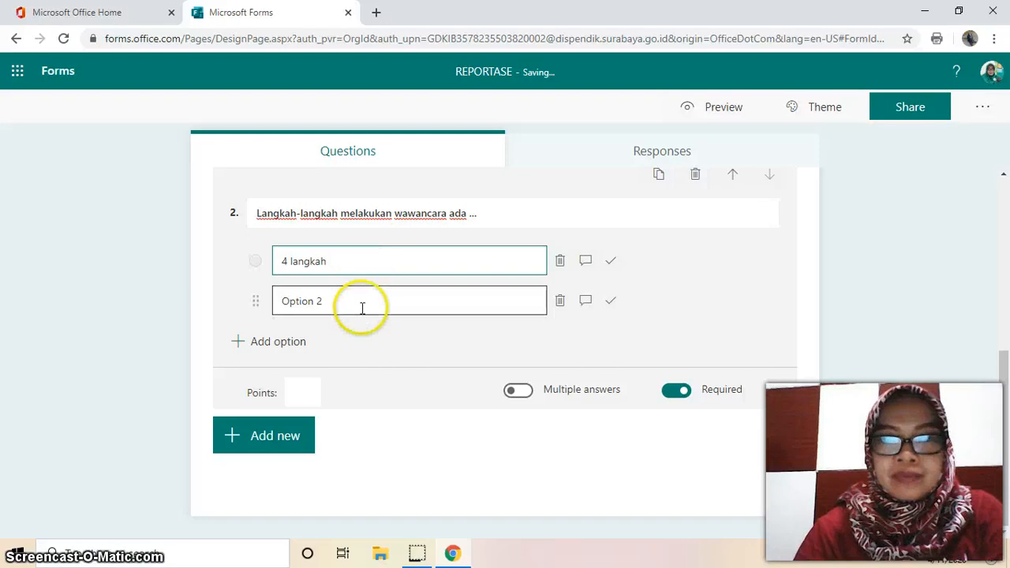
{"action": "type", "text": "5 langkah"}
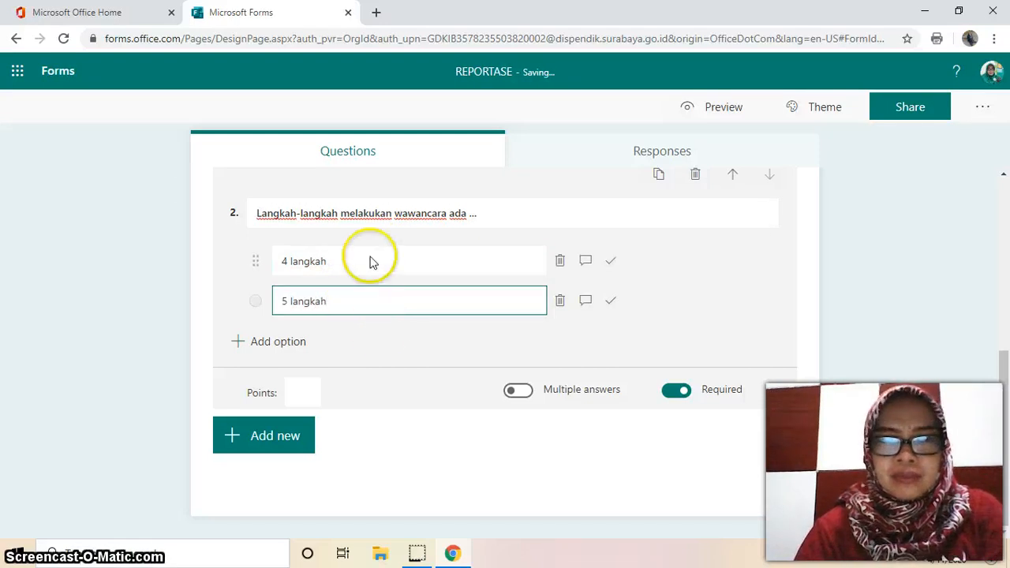
{"action": "left_click", "coordinate": [271, 347]}
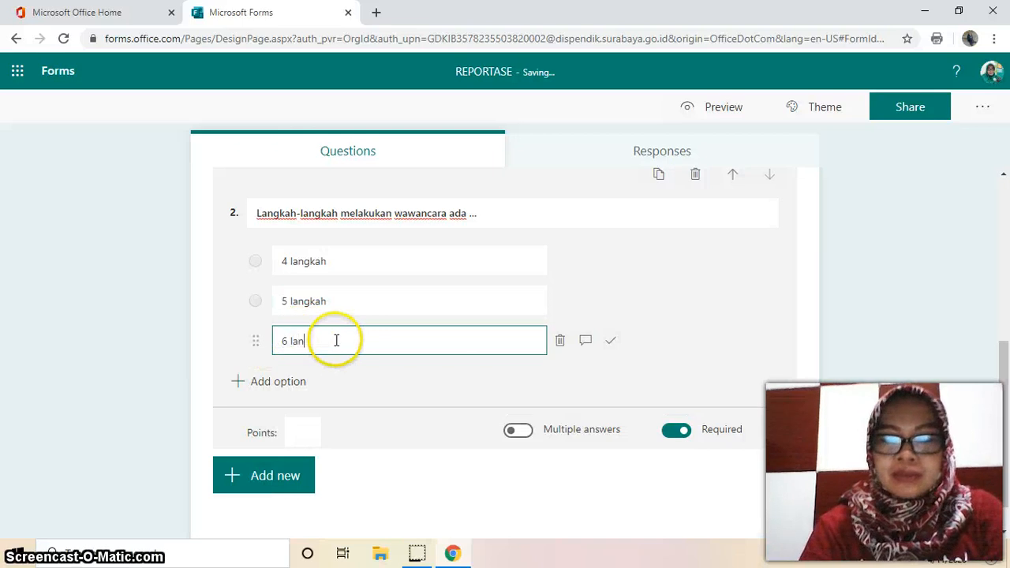
{"action": "left_click", "coordinate": [297, 381]}
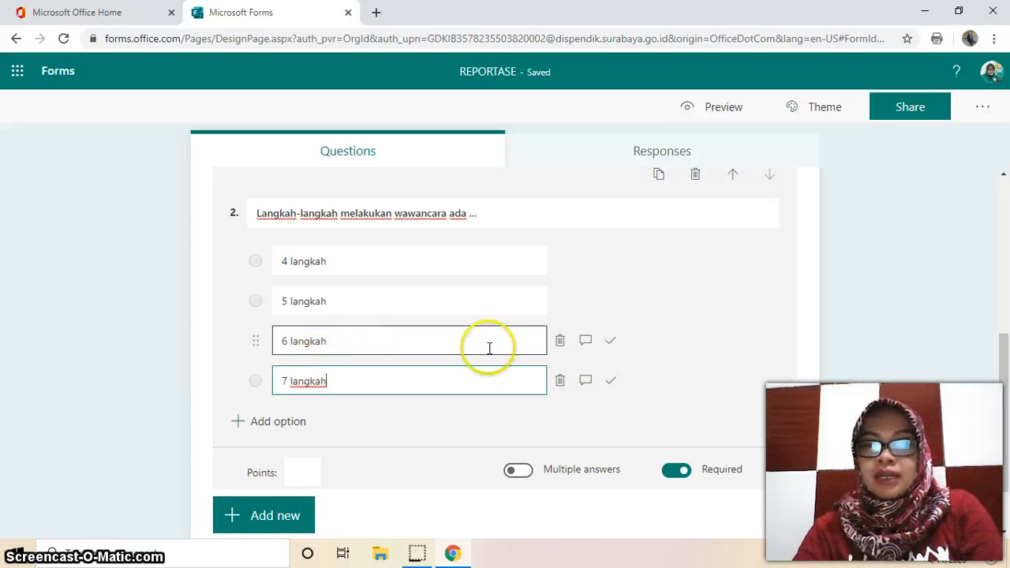
Mark "6 langkah" as the correct answer, set the question to 20 points and keep it required.
{"action": "left_click", "coordinate": [613, 342]}
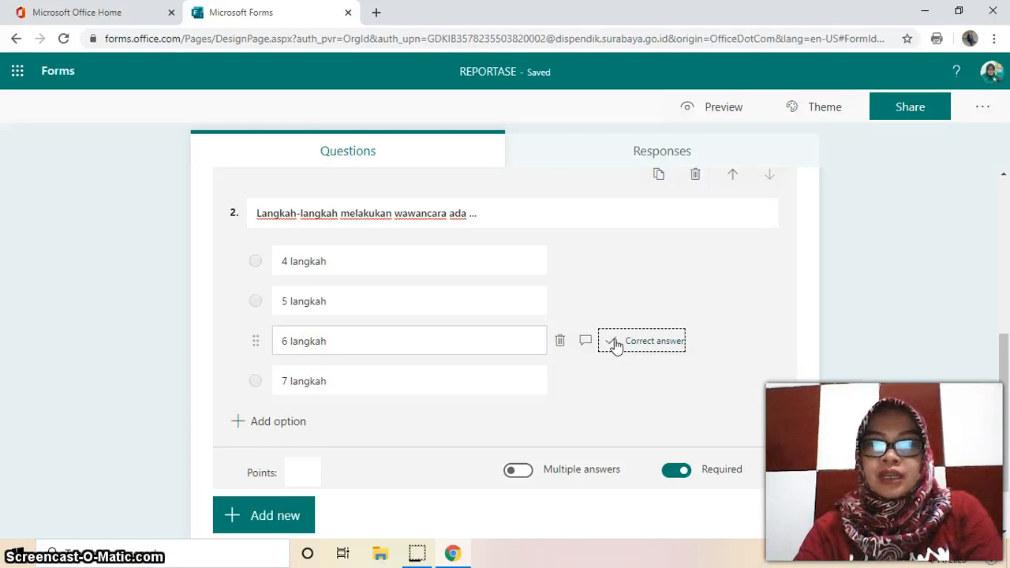
{"action": "left_click", "coordinate": [314, 474]}
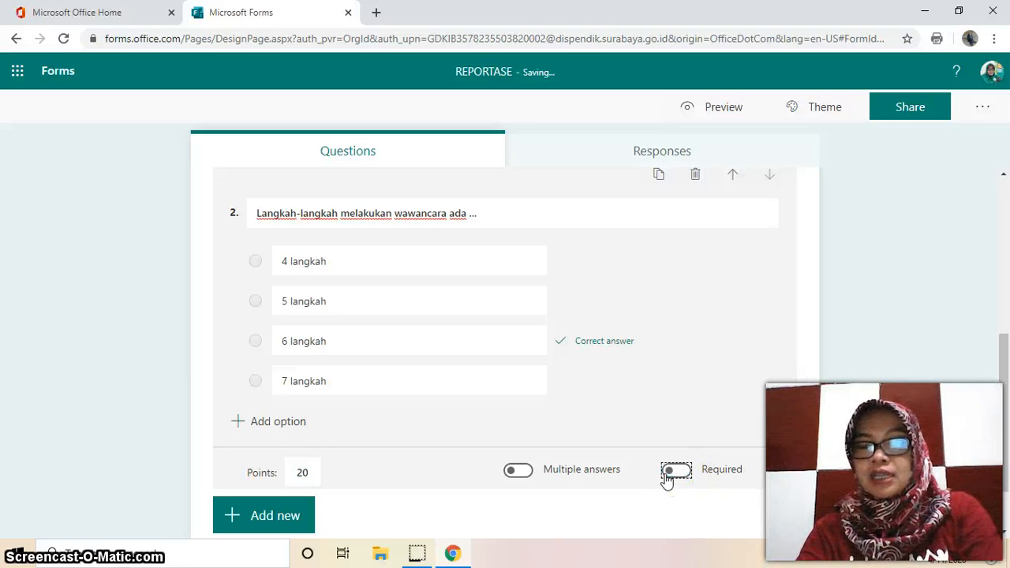
{"action": "left_click", "coordinate": [673, 473]}
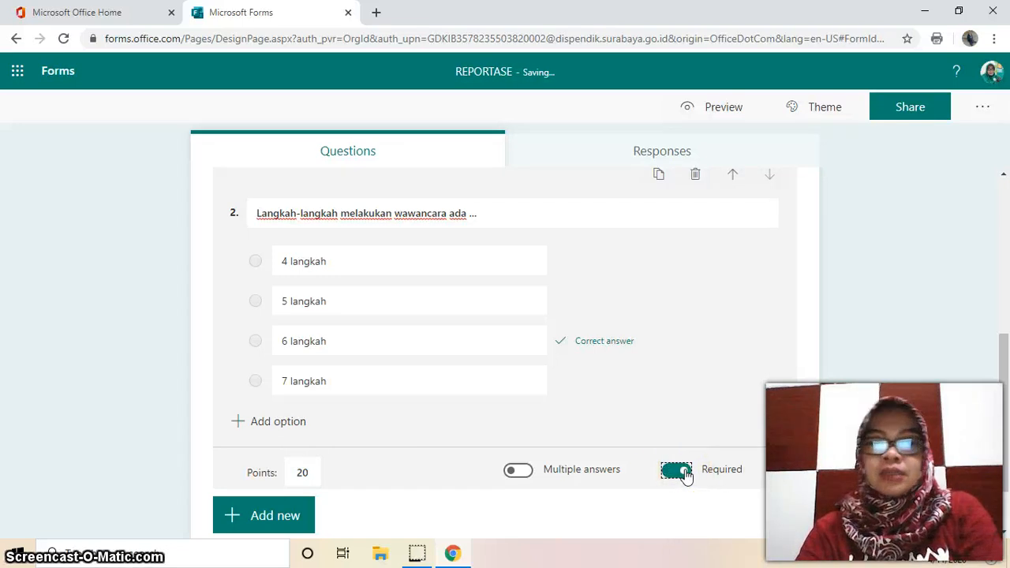
Add a Text question as question 3 with the question text "Orang yang melakukan wawancara disebut ...".
{"action": "left_click", "coordinate": [276, 523]}
{"action": "left_click", "coordinate": [413, 516]}
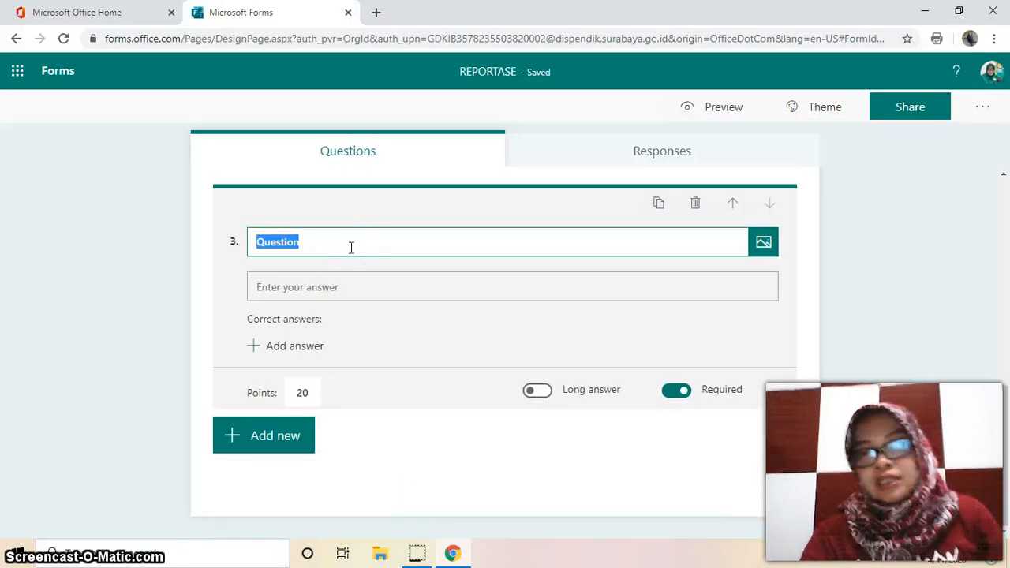
{"action": "left_click", "coordinate": [345, 251]}
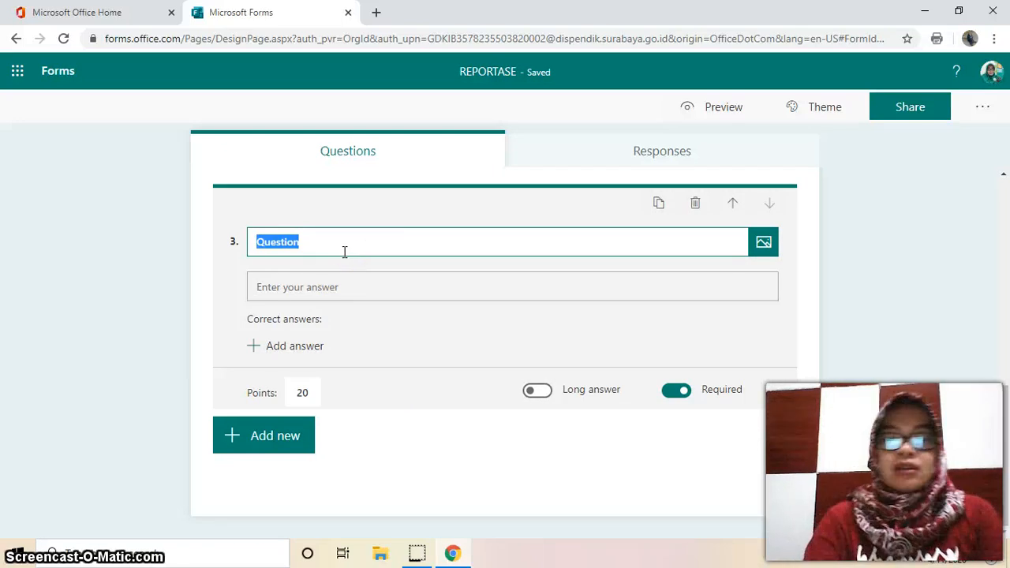
{"action": "type", "text": "Orang yang melakukan wawancara disebut ..."}
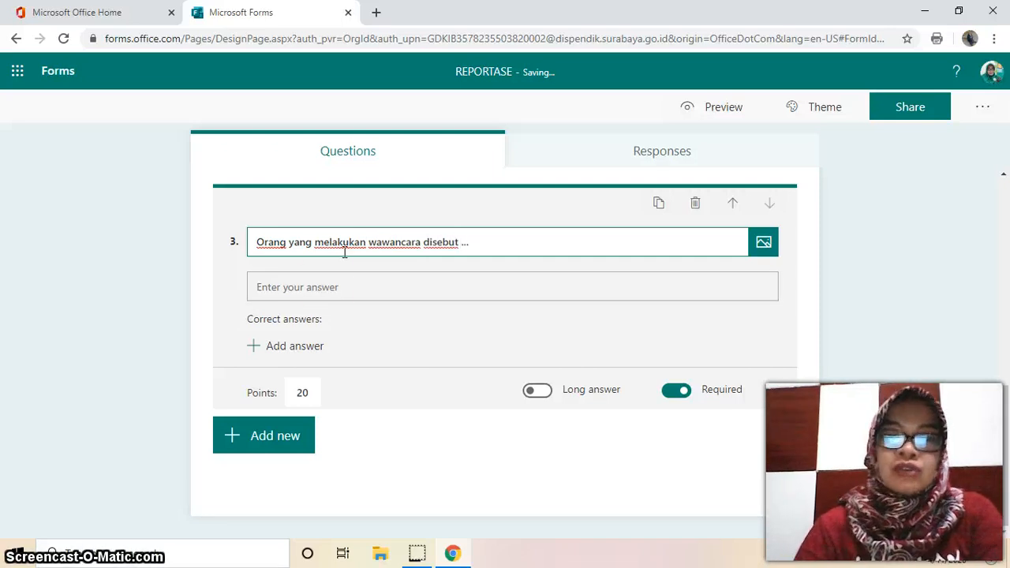
Add "reporter" as the correct answer of question 3 and bring up the question types for another question.
{"action": "left_click", "coordinate": [314, 289]}
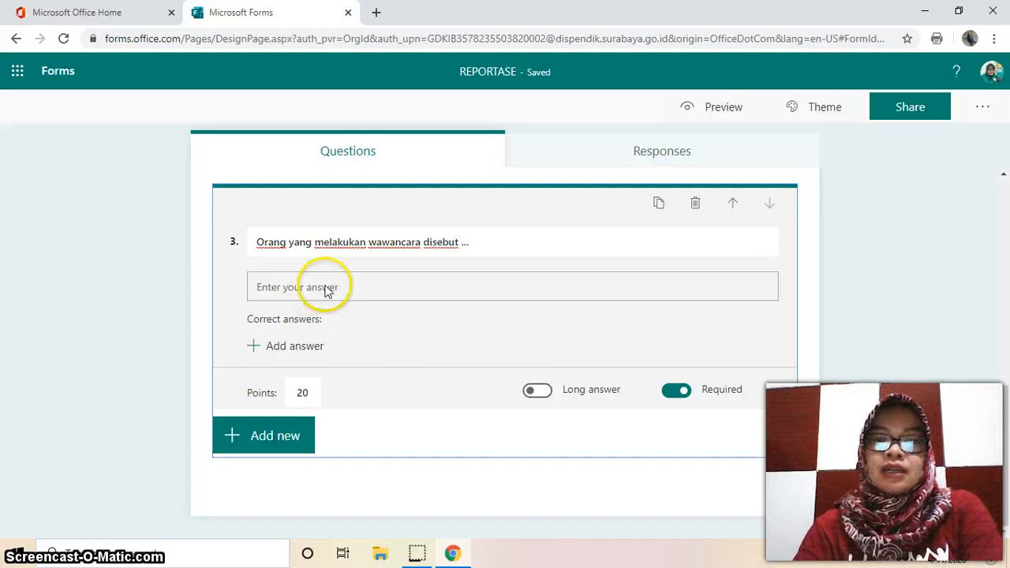
{"action": "left_click", "coordinate": [303, 347]}
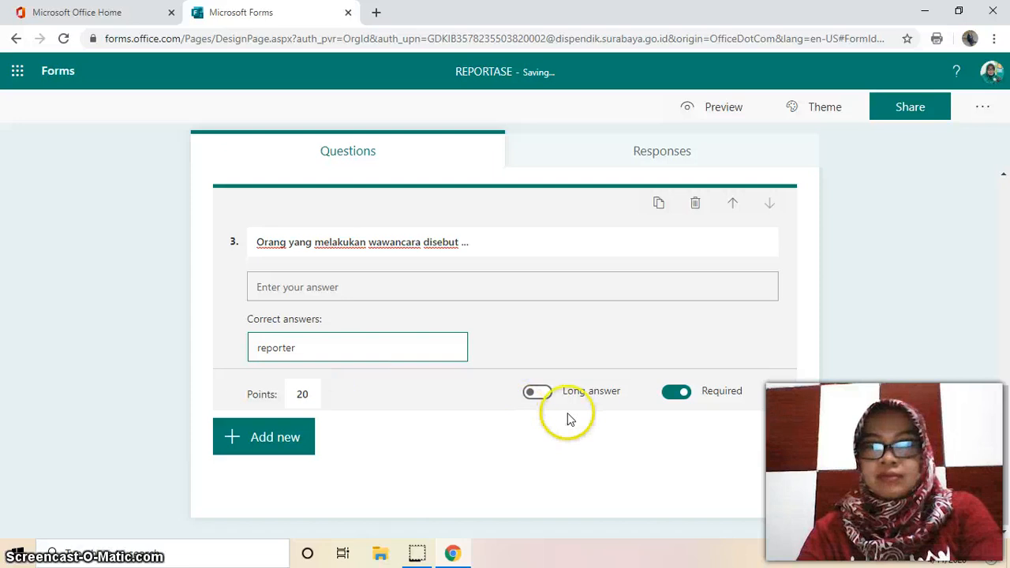
{"action": "left_click", "coordinate": [266, 447]}
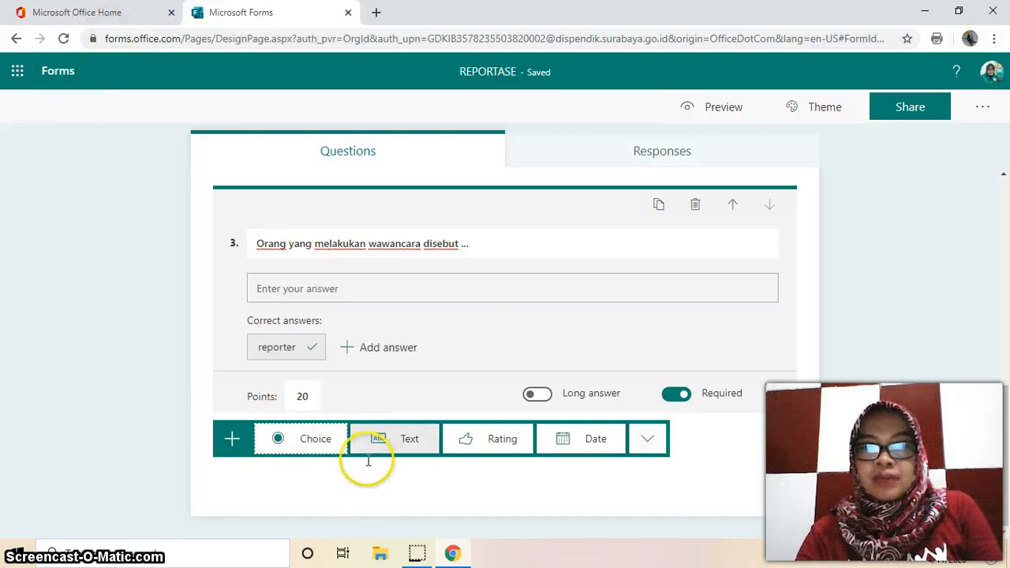
Open the existing quiz "Soal Tentang Reportase" from My forms and review all its questions and correct answers.
{"action": "left_click", "coordinate": [61, 77]}
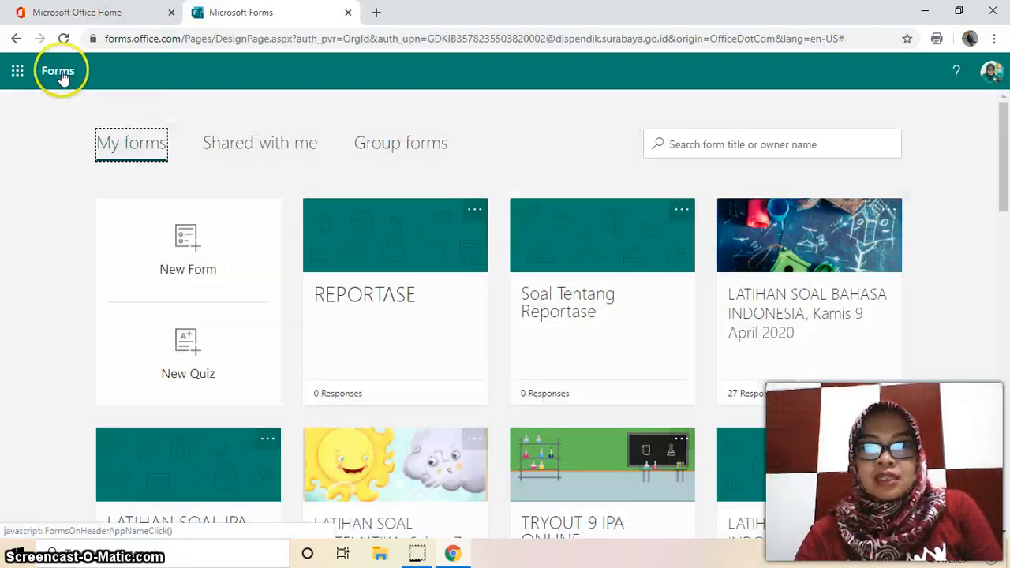
{"action": "left_click", "coordinate": [561, 312]}
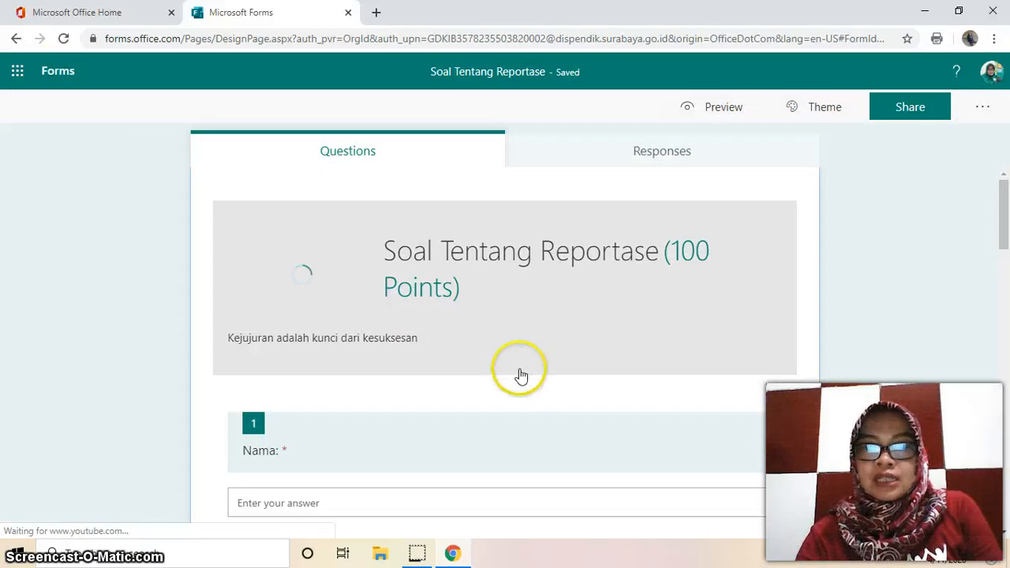
{"action": "scroll", "coordinate": [517, 379], "scroll_direction": "down", "scroll_amount": 3}
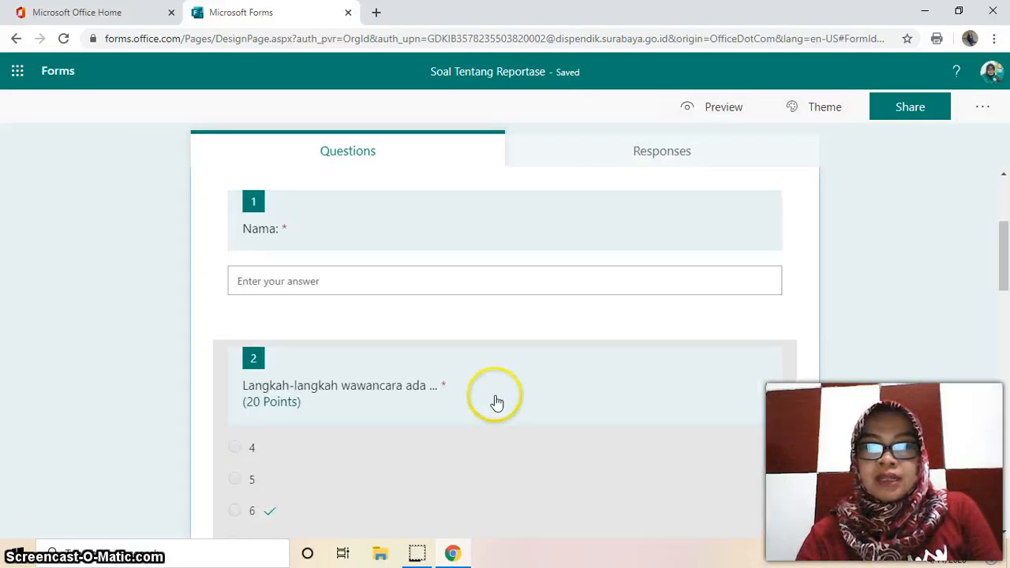
{"action": "scroll", "coordinate": [496, 401], "scroll_direction": "down", "scroll_amount": 3}
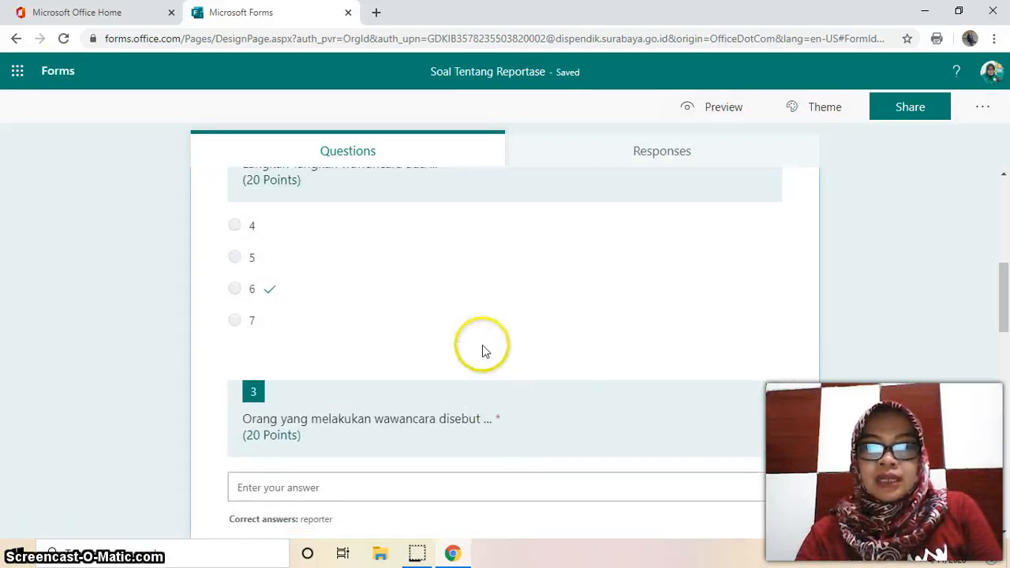
{"action": "scroll", "coordinate": [482, 345], "scroll_direction": "down", "scroll_amount": 3}
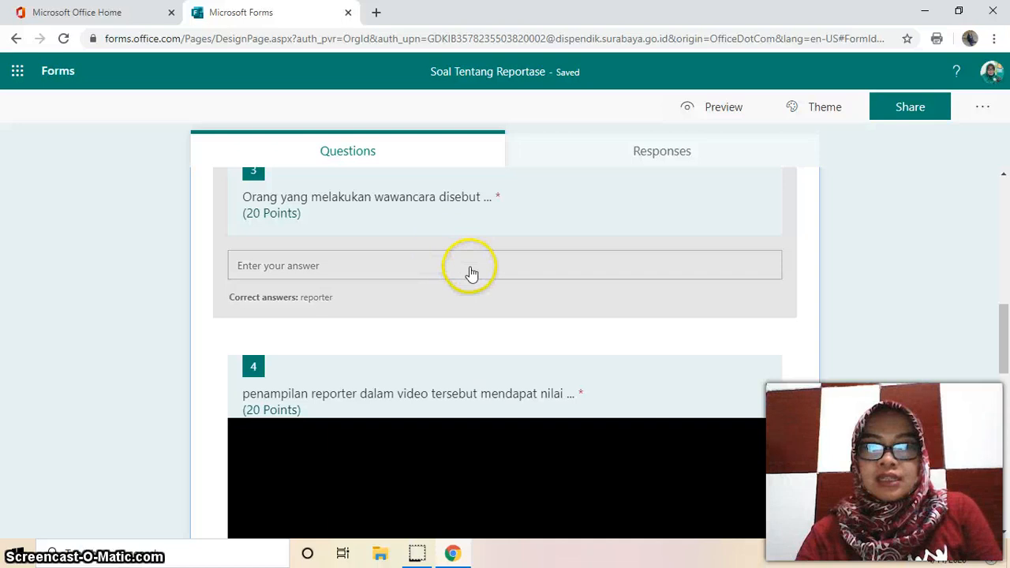
{"action": "scroll", "coordinate": [474, 270], "scroll_direction": "down", "scroll_amount": 3}
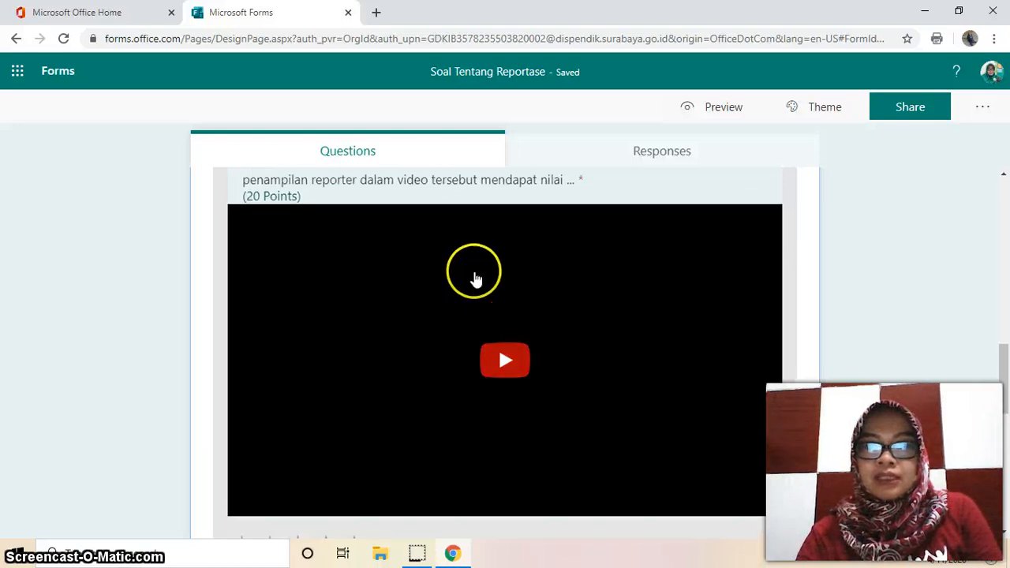
{"action": "scroll", "coordinate": [464, 317], "scroll_direction": "up", "scroll_amount": 2}
{"action": "scroll", "coordinate": [464, 317], "scroll_direction": "down", "scroll_amount": 2}
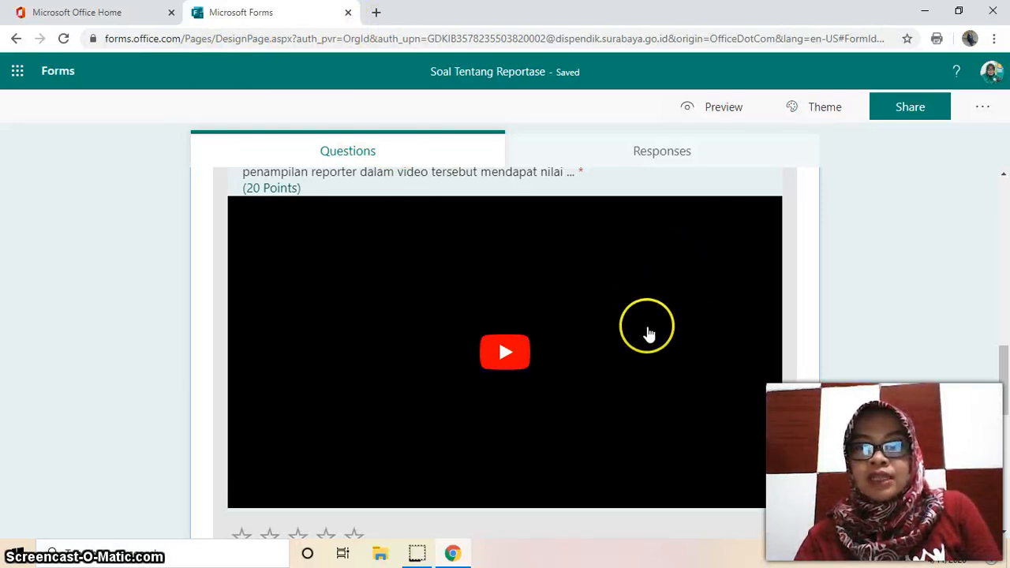
{"action": "scroll", "coordinate": [649, 335], "scroll_direction": "down", "scroll_amount": 2}
{"action": "scroll", "coordinate": [649, 336], "scroll_direction": "up", "scroll_amount": 1}
{"action": "scroll", "coordinate": [649, 336], "scroll_direction": "down", "scroll_amount": 2}
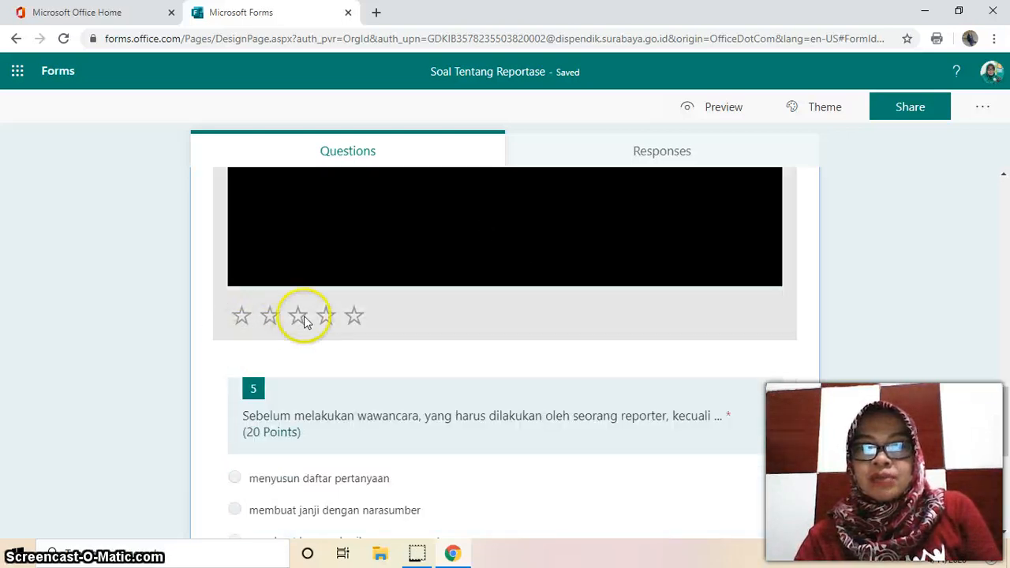
{"action": "scroll", "coordinate": [467, 386], "scroll_direction": "down", "scroll_amount": 3}
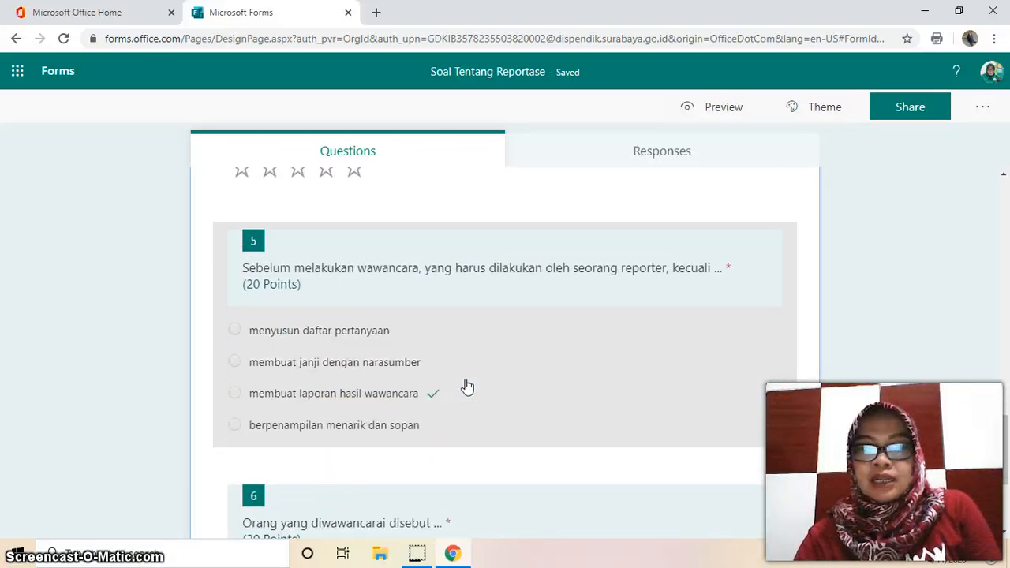
{"action": "left_click", "coordinate": [471, 397]}
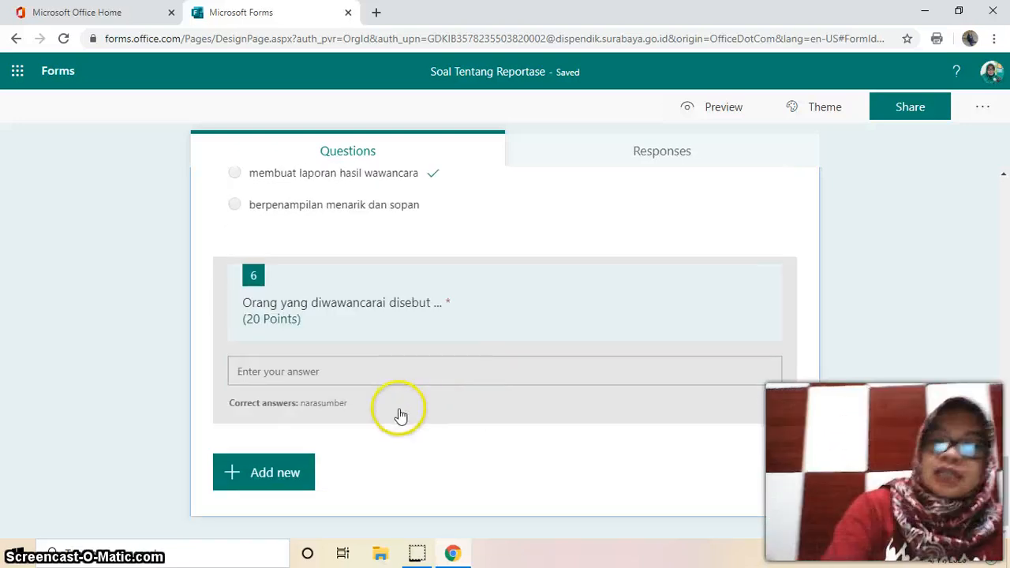
{"action": "scroll", "coordinate": [392, 422], "scroll_direction": "up", "scroll_amount": 15}
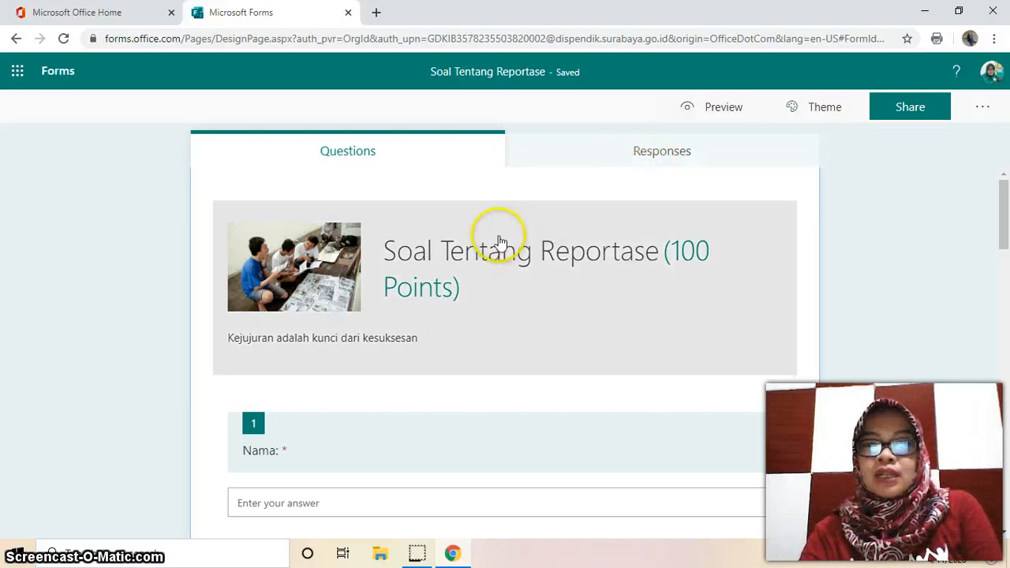
Preview the "Soal Tentang Reportase" quiz in the computer view and look through it down to the end.
{"action": "left_click", "coordinate": [716, 115]}
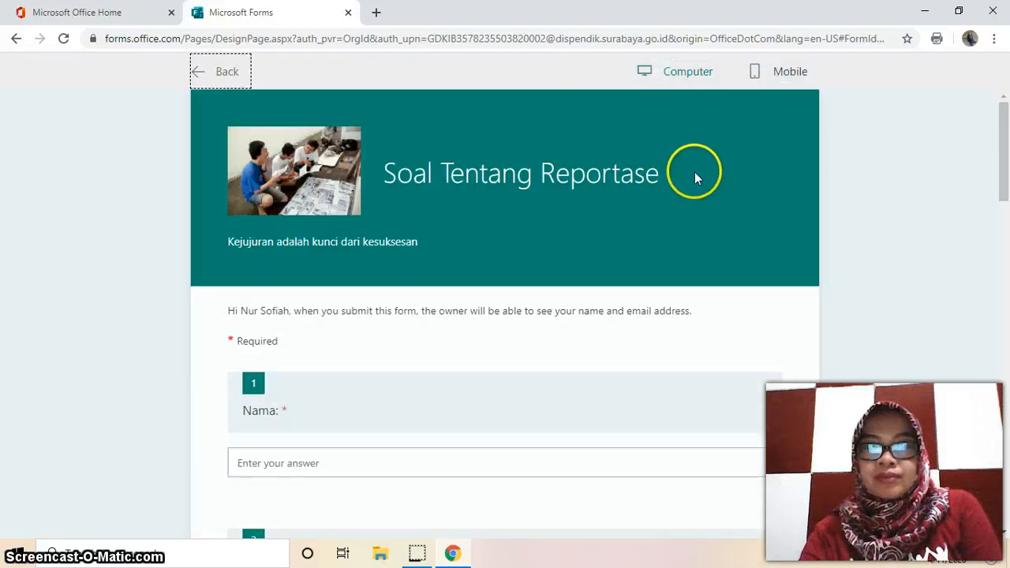
{"action": "scroll", "coordinate": [704, 187], "scroll_direction": "down", "scroll_amount": 4}
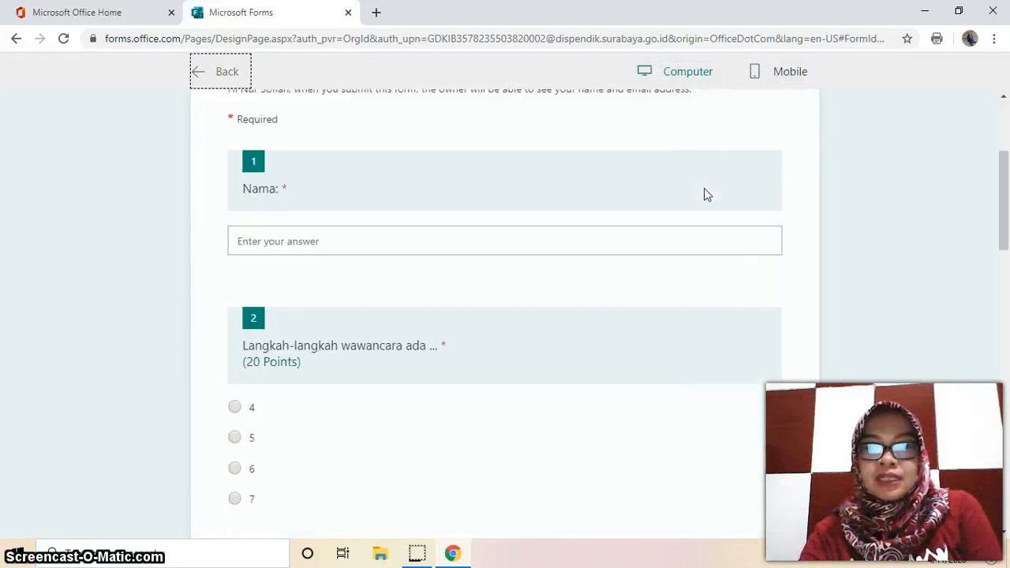
{"action": "scroll", "coordinate": [706, 195], "scroll_direction": "down", "scroll_amount": 8}
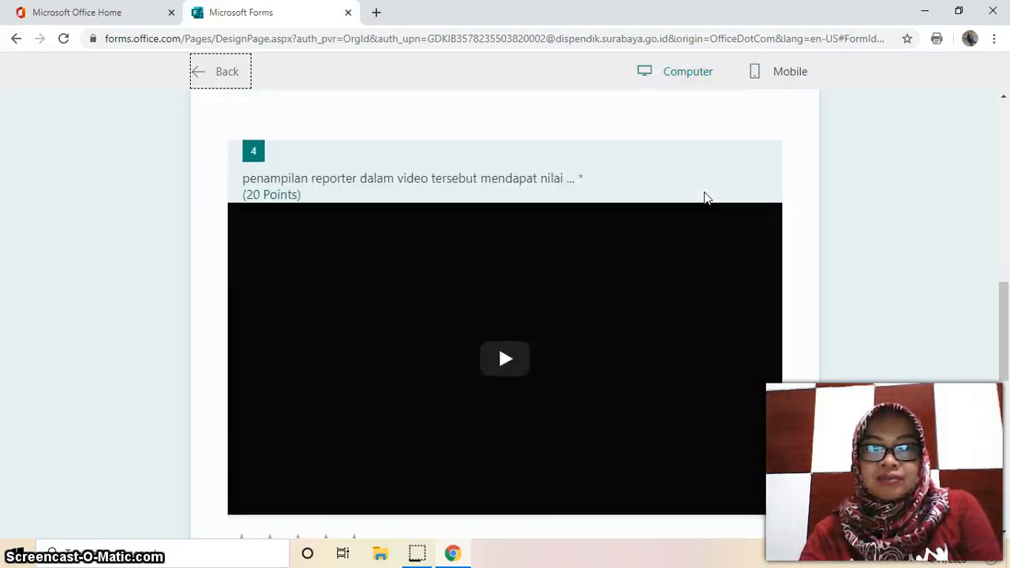
{"action": "scroll", "coordinate": [706, 198], "scroll_direction": "down", "scroll_amount": 8}
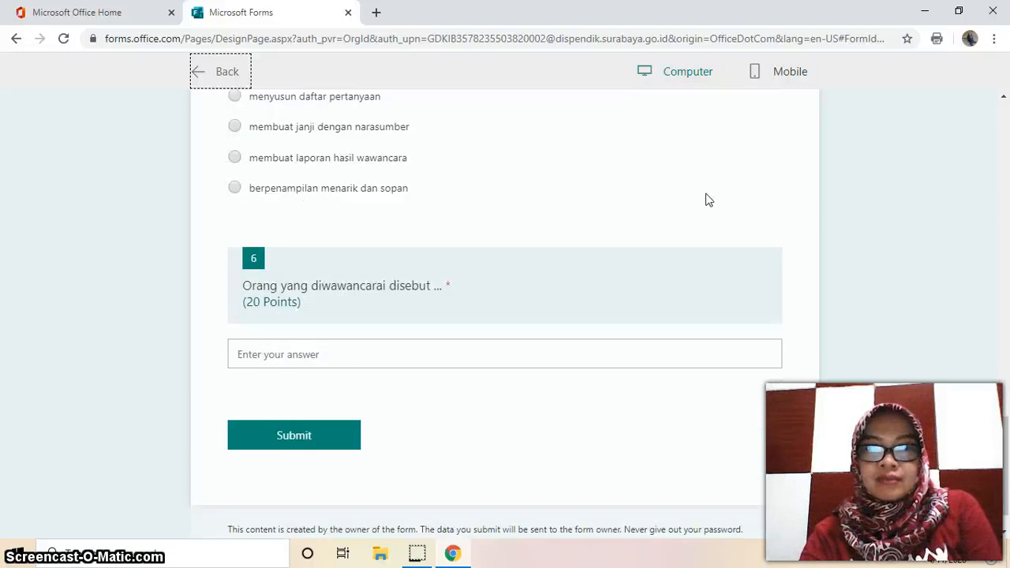
Leave the preview and apply the outer space theme with the rocket and orange planet to the quiz.
{"action": "scroll", "coordinate": [706, 198], "scroll_direction": "up", "scroll_amount": 12}
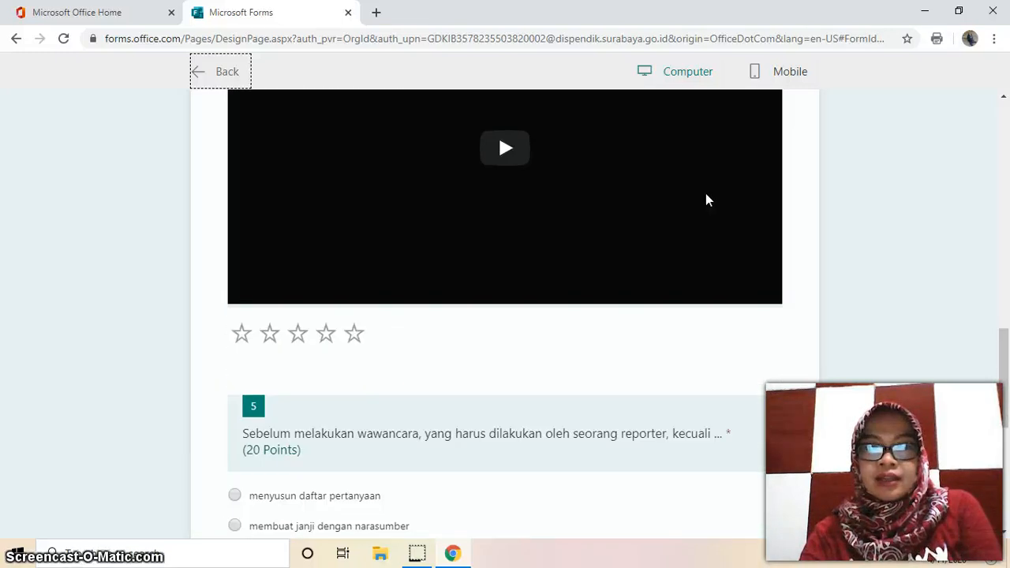
{"action": "left_click", "coordinate": [221, 89]}
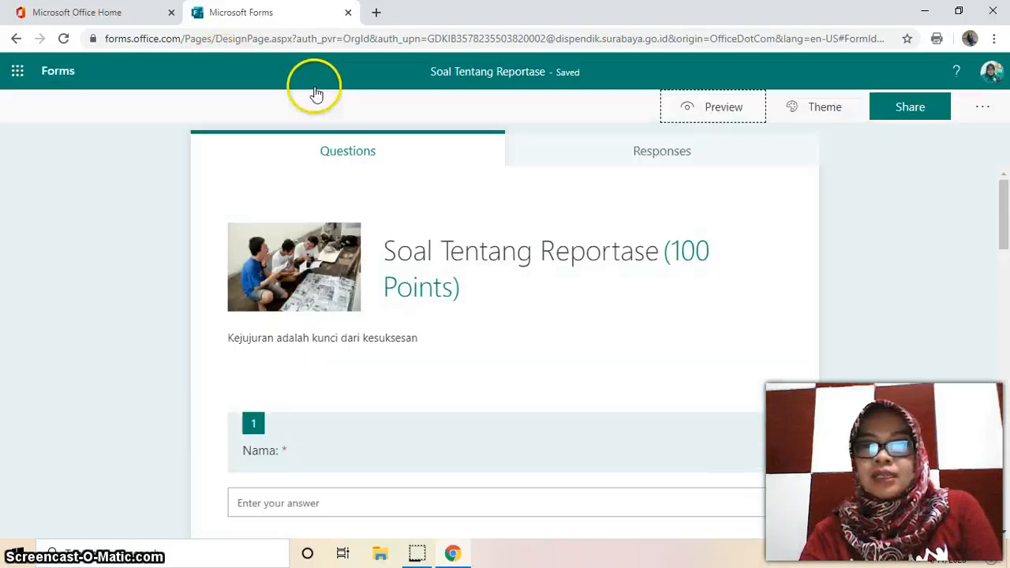
{"action": "left_click", "coordinate": [834, 110]}
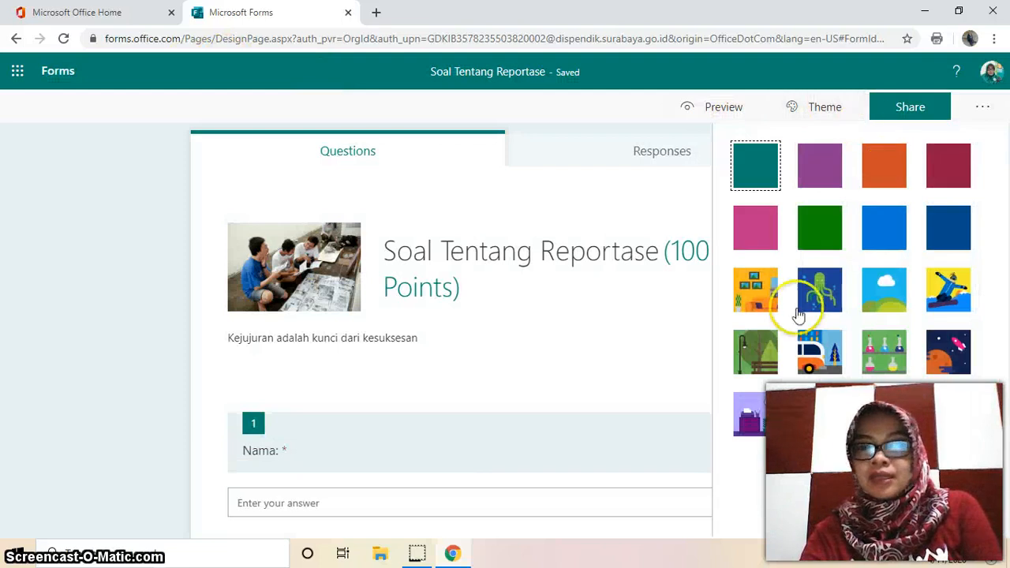
{"action": "left_click", "coordinate": [951, 168]}
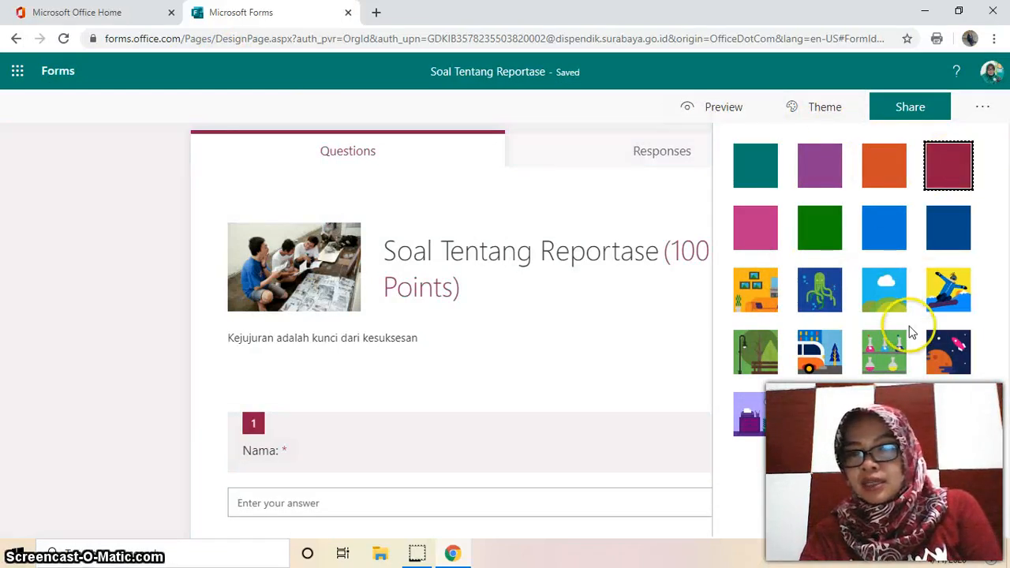
{"action": "left_click", "coordinate": [962, 359]}
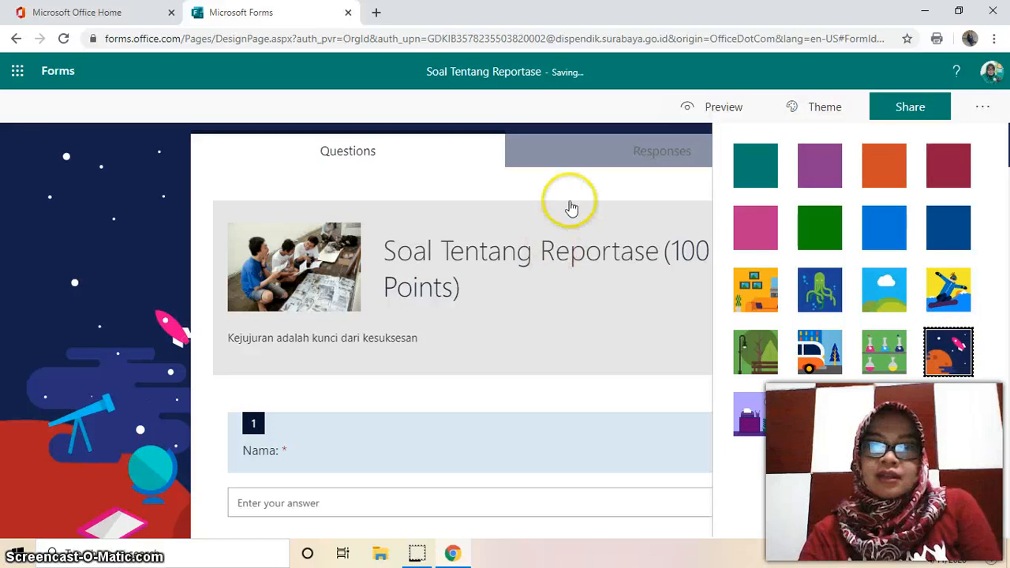
Preview the quiz with its space theme, look through the questions and return to editing.
{"action": "left_click", "coordinate": [715, 107]}
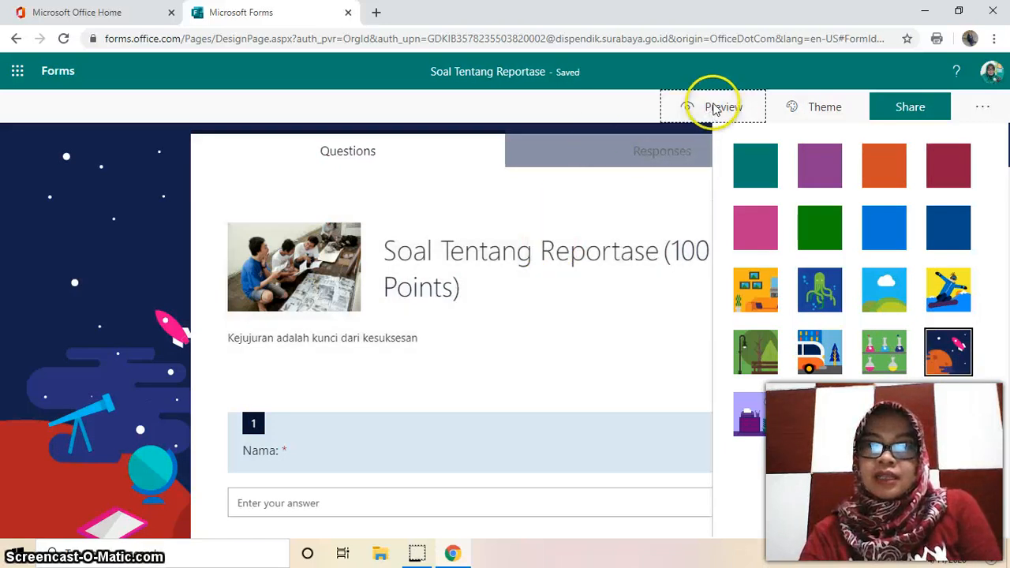
{"action": "scroll", "coordinate": [684, 323], "scroll_direction": "down", "scroll_amount": 10}
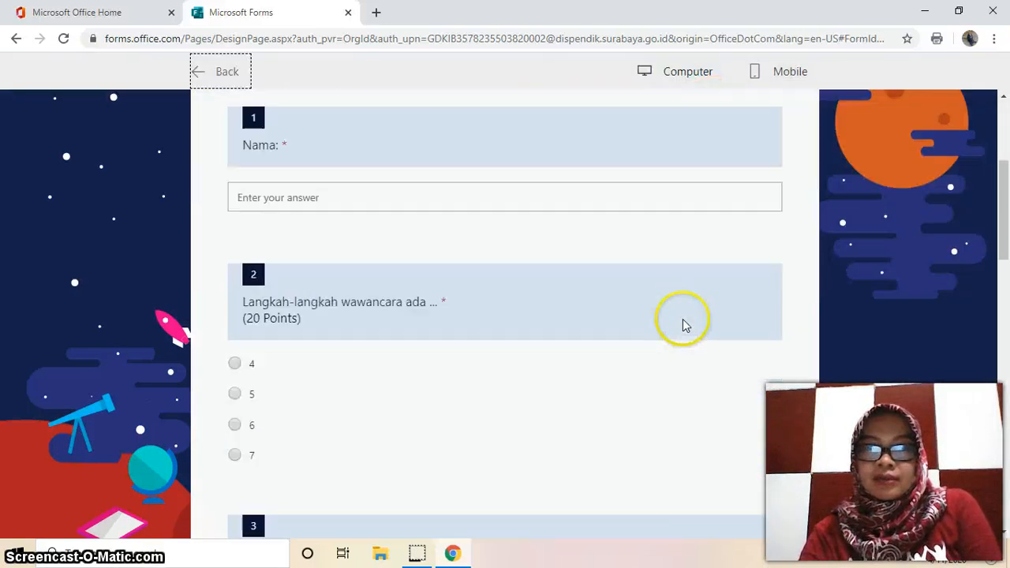
{"action": "scroll", "coordinate": [684, 324], "scroll_direction": "down", "scroll_amount": 5}
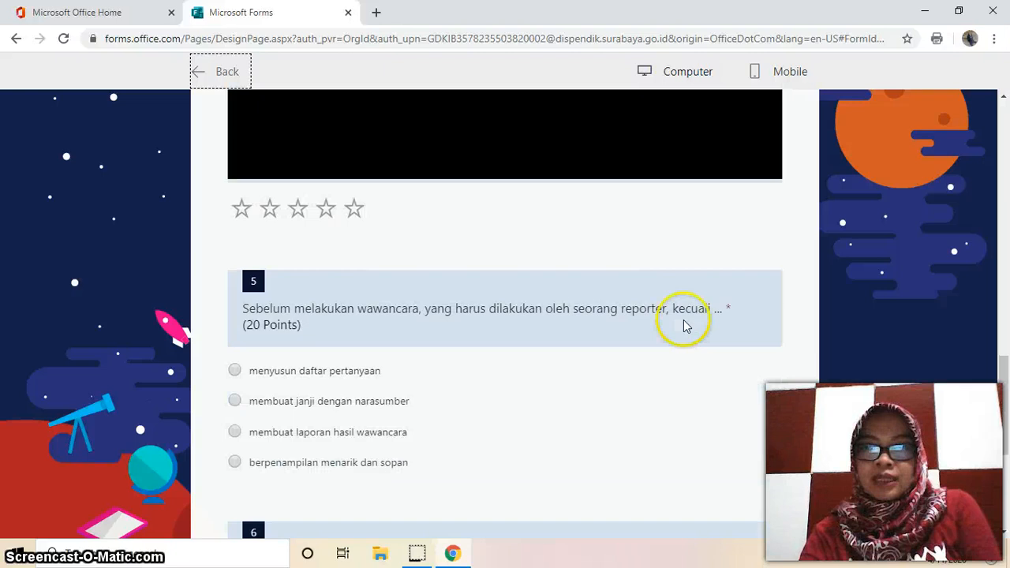
{"action": "scroll", "coordinate": [684, 324], "scroll_direction": "up", "scroll_amount": 5}
{"action": "scroll", "coordinate": [683, 320], "scroll_direction": "up", "scroll_amount": 10}
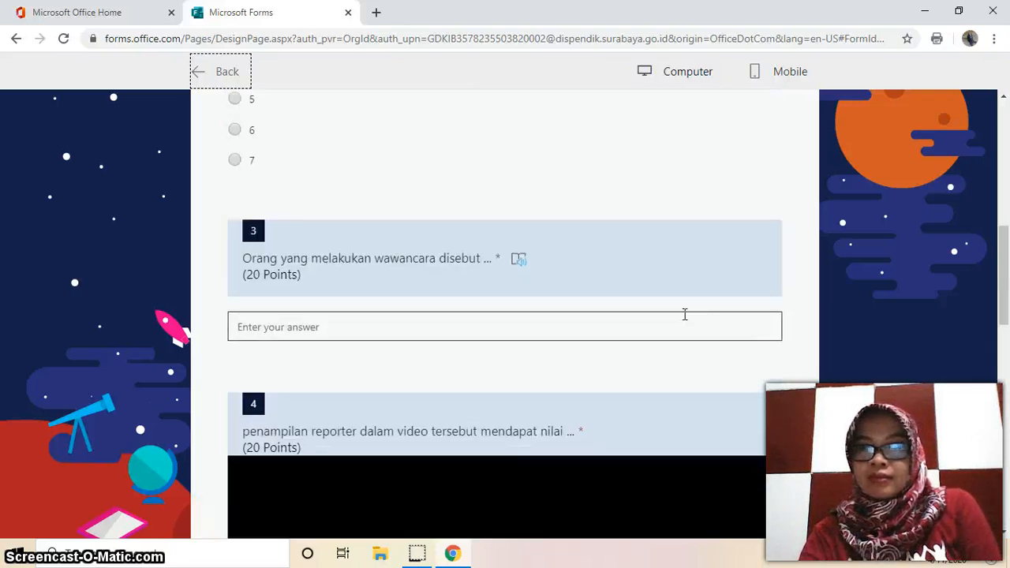
{"action": "left_click", "coordinate": [221, 78]}
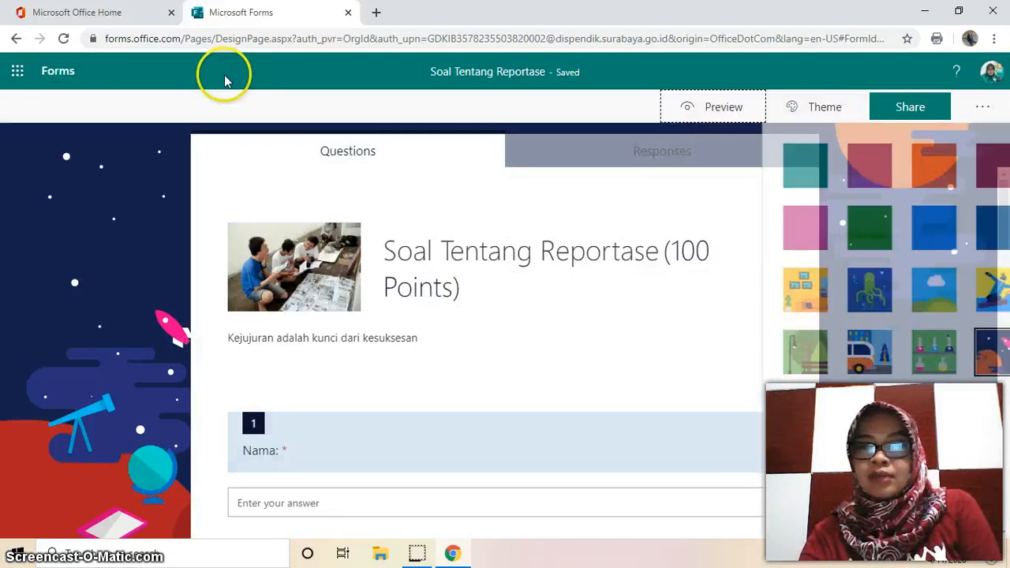
Review the quiz settings and allow anyone with the link to respond.
{"action": "left_click", "coordinate": [982, 109]}
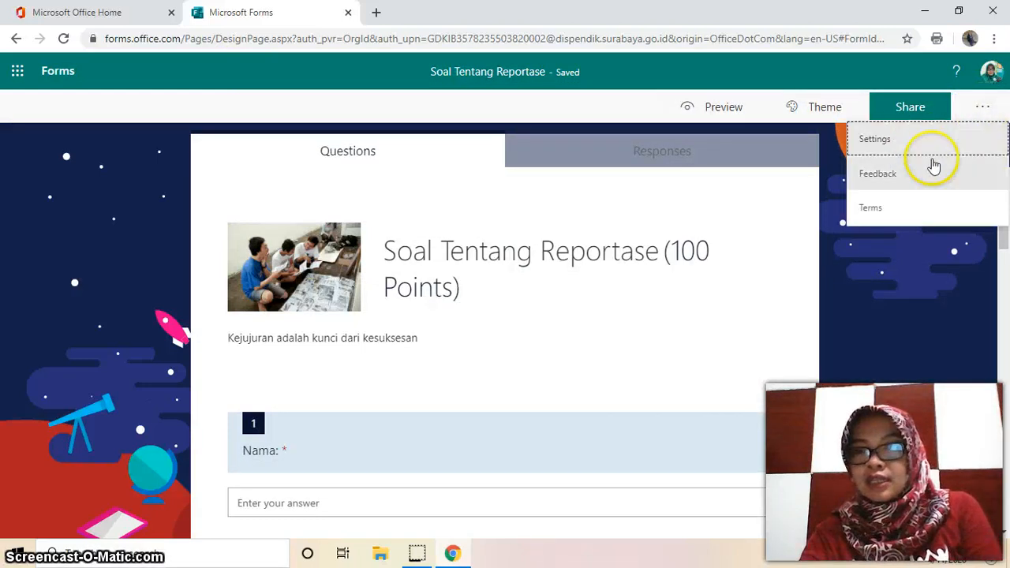
{"action": "left_click", "coordinate": [877, 140]}
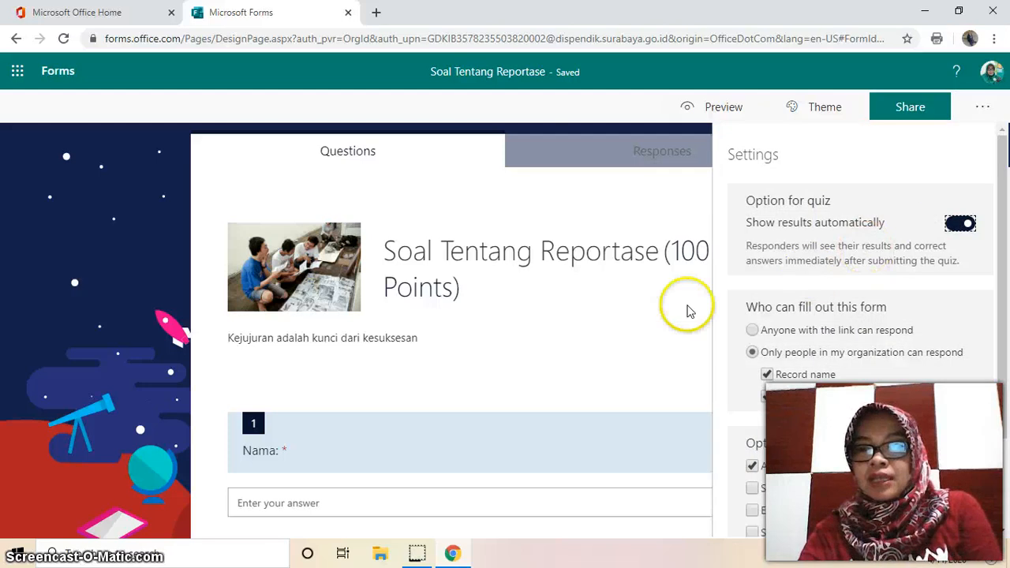
{"action": "scroll", "coordinate": [891, 258], "scroll_direction": "down", "scroll_amount": 1}
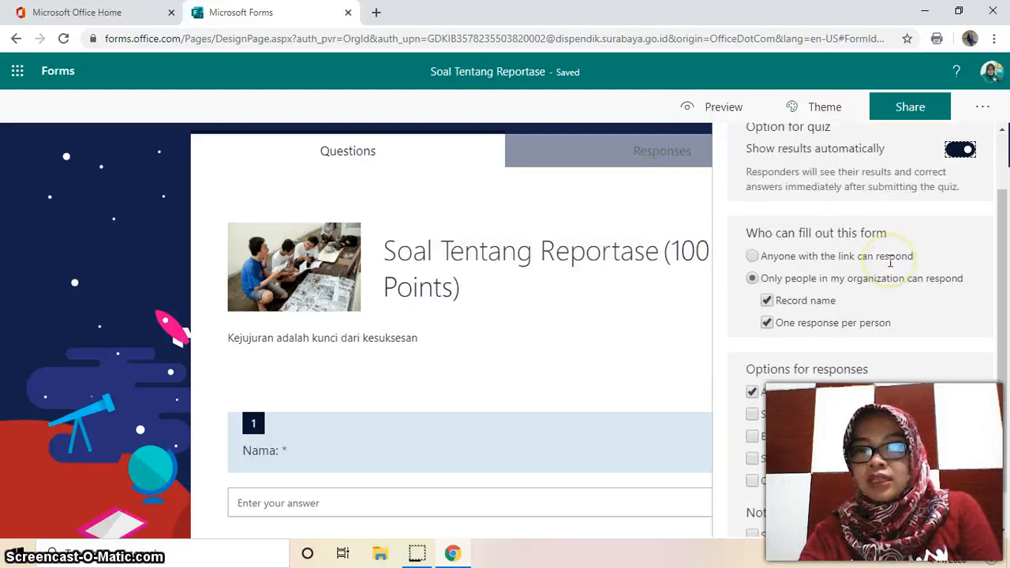
{"action": "scroll", "coordinate": [890, 260], "scroll_direction": "up", "scroll_amount": 1}
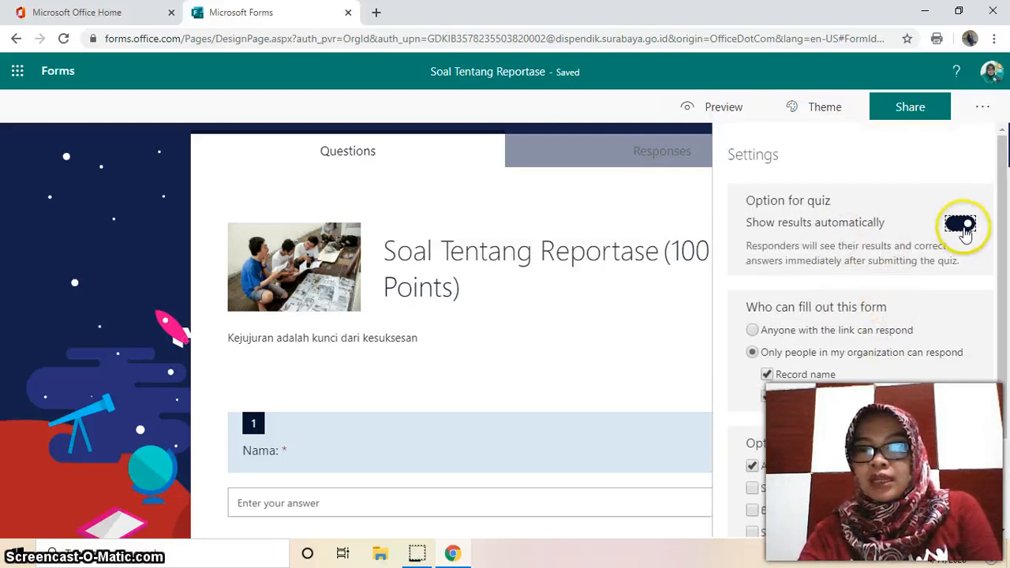
{"action": "scroll", "coordinate": [931, 271], "scroll_direction": "down", "scroll_amount": 2}
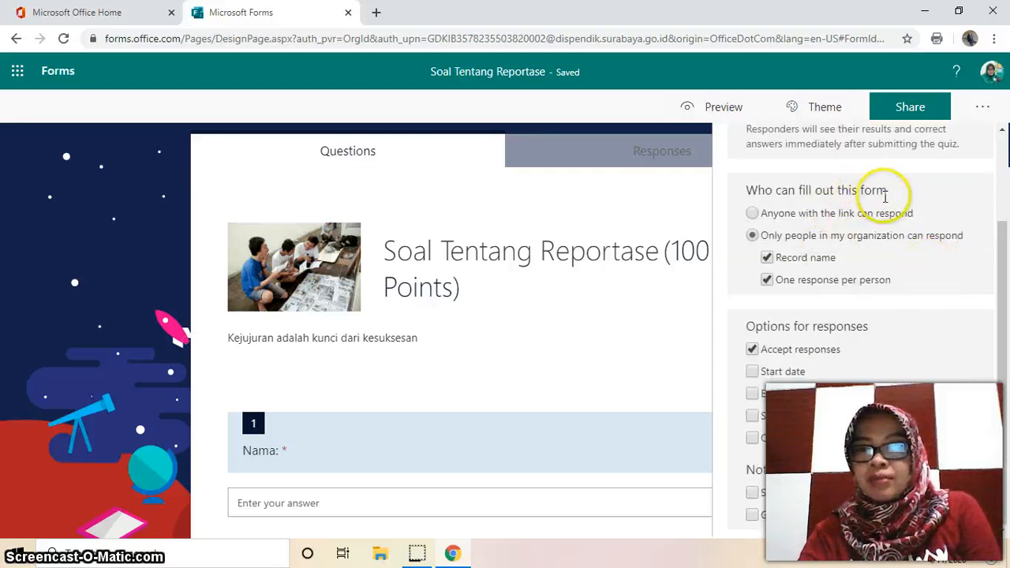
{"action": "left_click", "coordinate": [752, 214]}
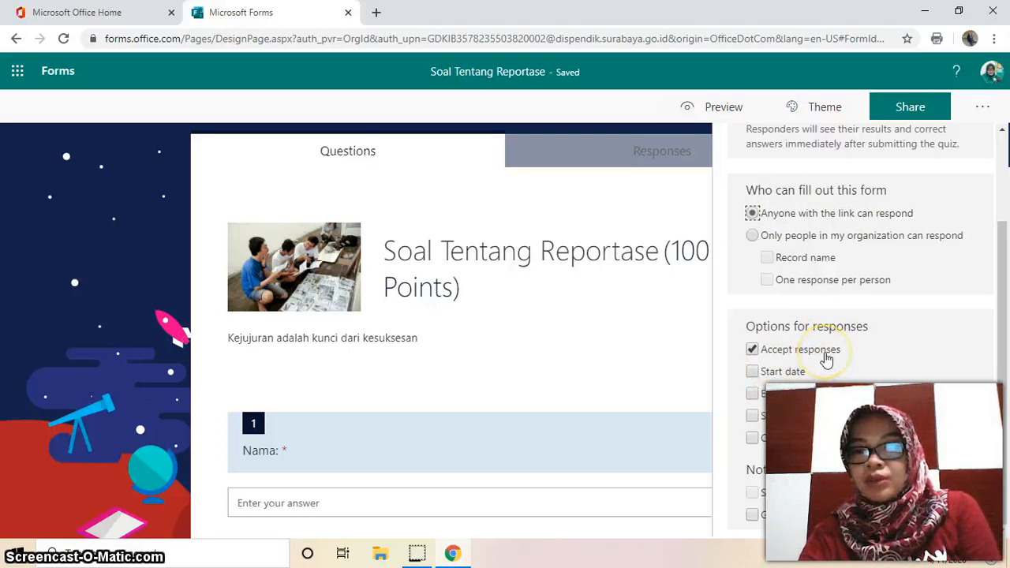
Try out the start date and end date options for responses and turn both off again.
{"action": "left_click", "coordinate": [751, 373]}
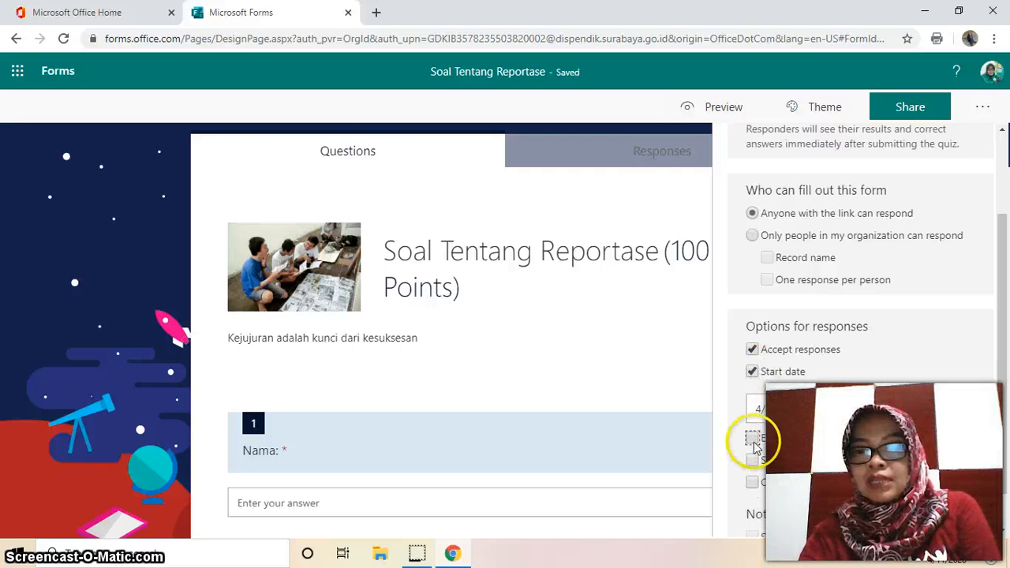
{"action": "left_click", "coordinate": [752, 437]}
{"action": "scroll", "coordinate": [871, 434], "scroll_direction": "down", "scroll_amount": 1}
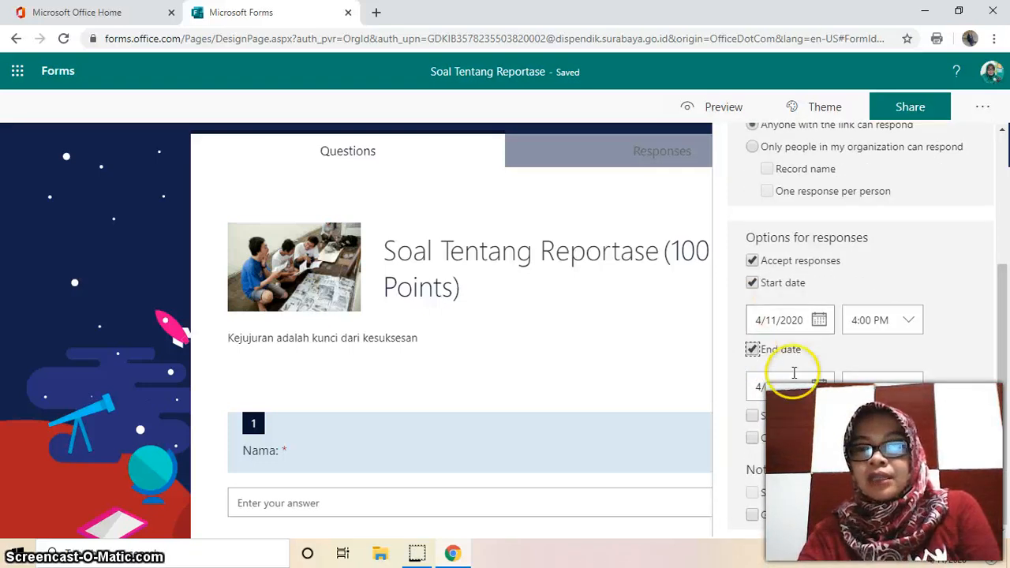
{"action": "left_click", "coordinate": [752, 350]}
{"action": "left_click", "coordinate": [752, 329]}
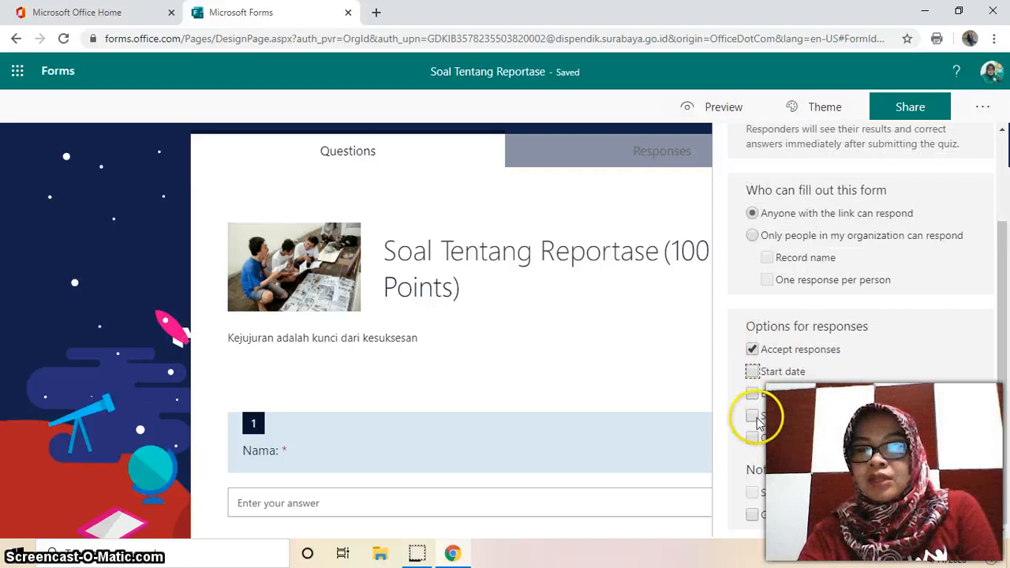
Turn on shuffling of questions with the Lock questions option and close the quiz settings.
{"action": "left_click", "coordinate": [755, 416]}
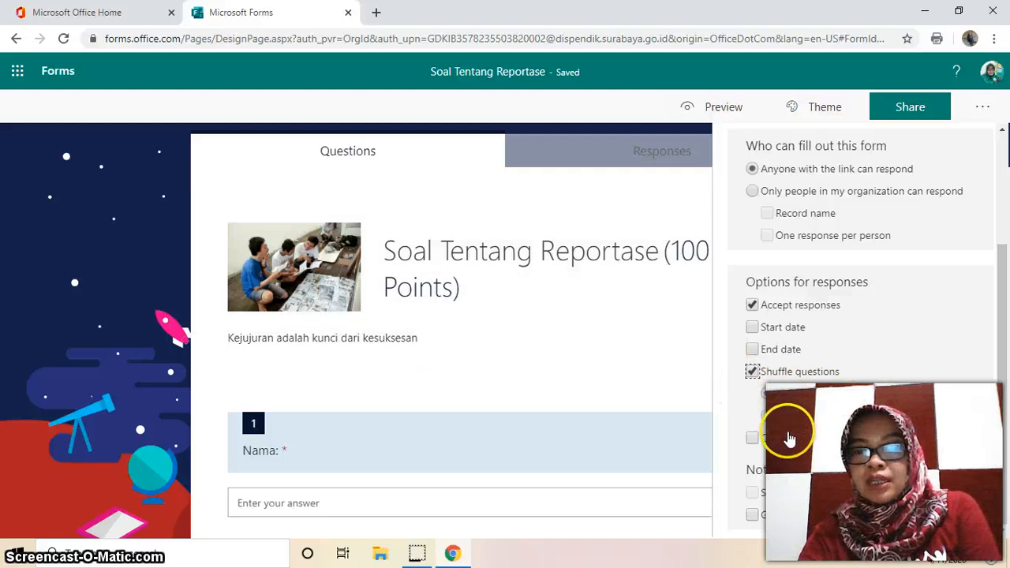
{"action": "left_click", "coordinate": [770, 417]}
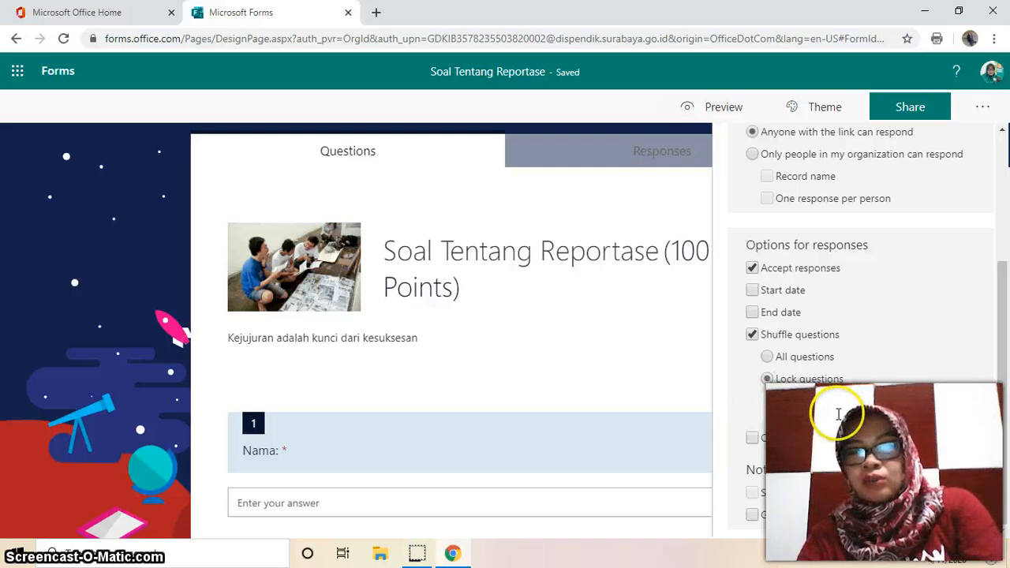
{"action": "left_click", "coordinate": [906, 397]}
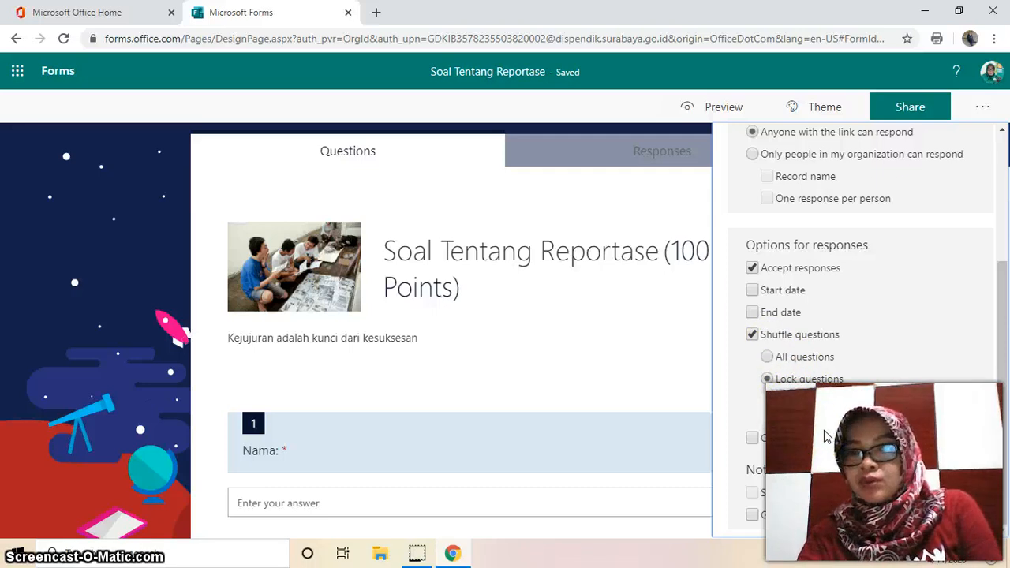
{"action": "left_click", "coordinate": [643, 117]}
Share the quiz with "Anyone with the link can respond" selected and copy its response link.
{"action": "left_click", "coordinate": [909, 109]}
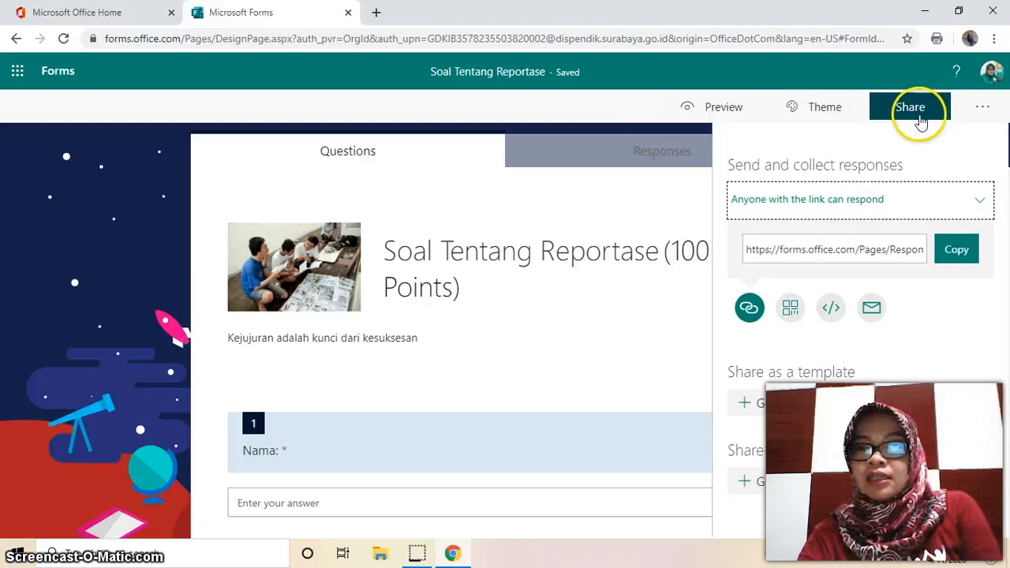
{"action": "left_click", "coordinate": [984, 204]}
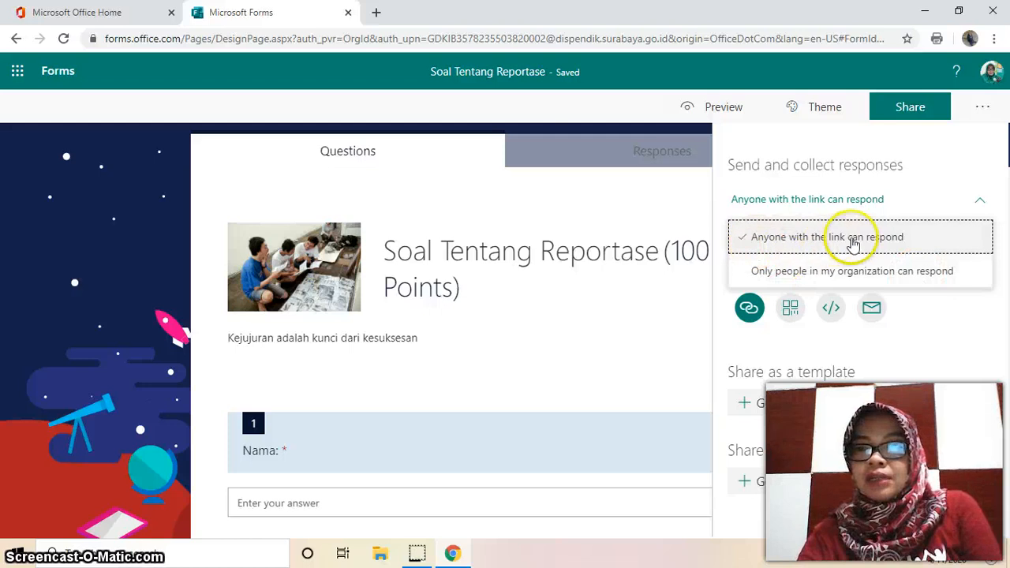
{"action": "left_click", "coordinate": [839, 237]}
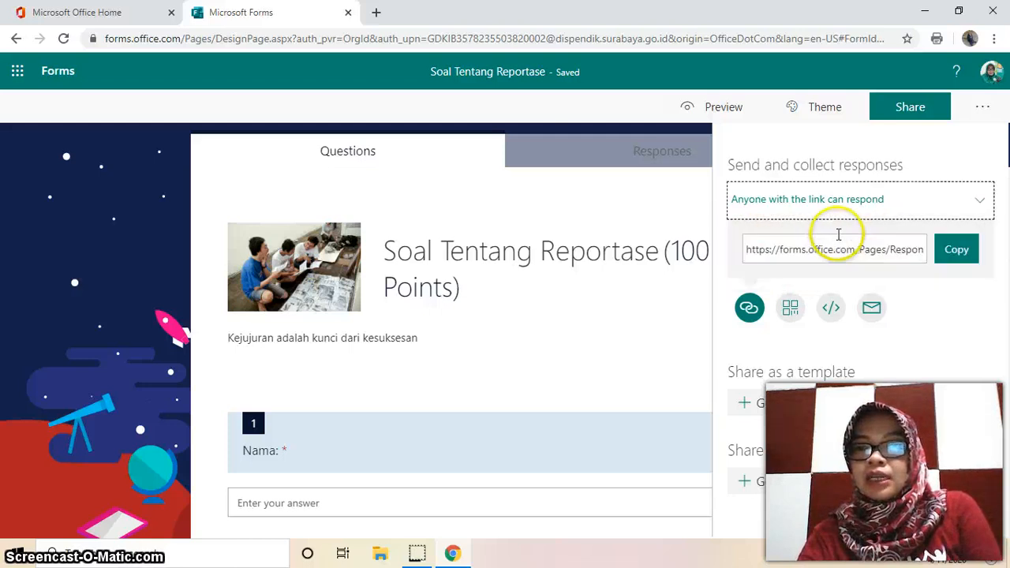
{"action": "left_click", "coordinate": [958, 250]}
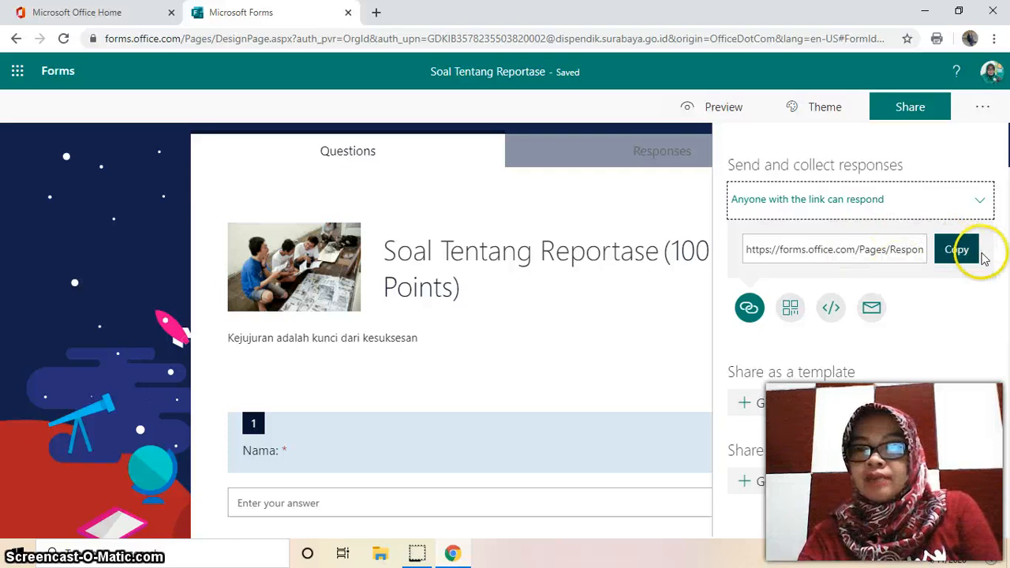
{"action": "left_click", "coordinate": [959, 251]}
{"action": "left_click", "coordinate": [957, 251]}
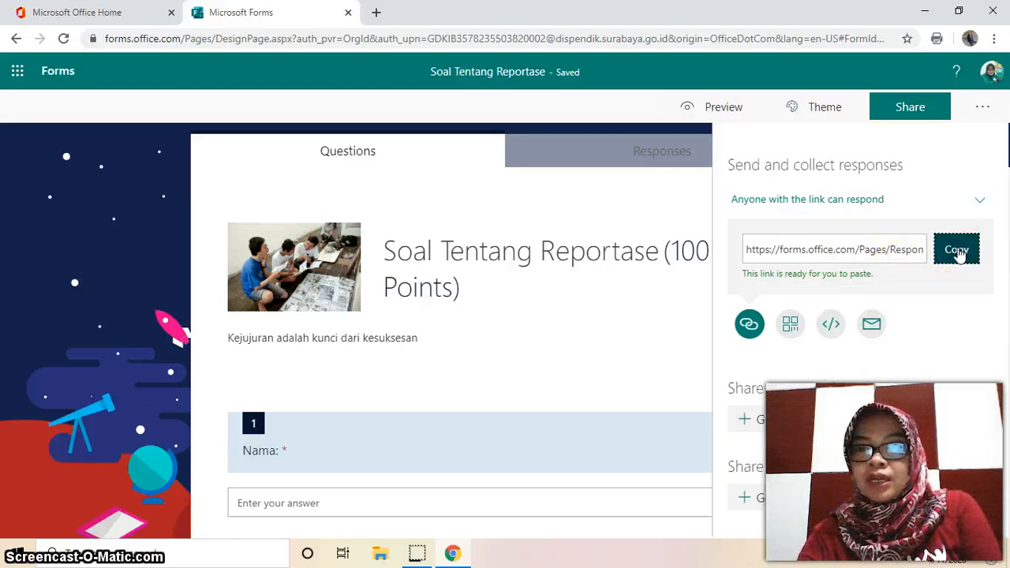
Search Google for "wa web" in a new browser tab and open WhatsApp Web.
{"action": "left_click", "coordinate": [376, 13]}
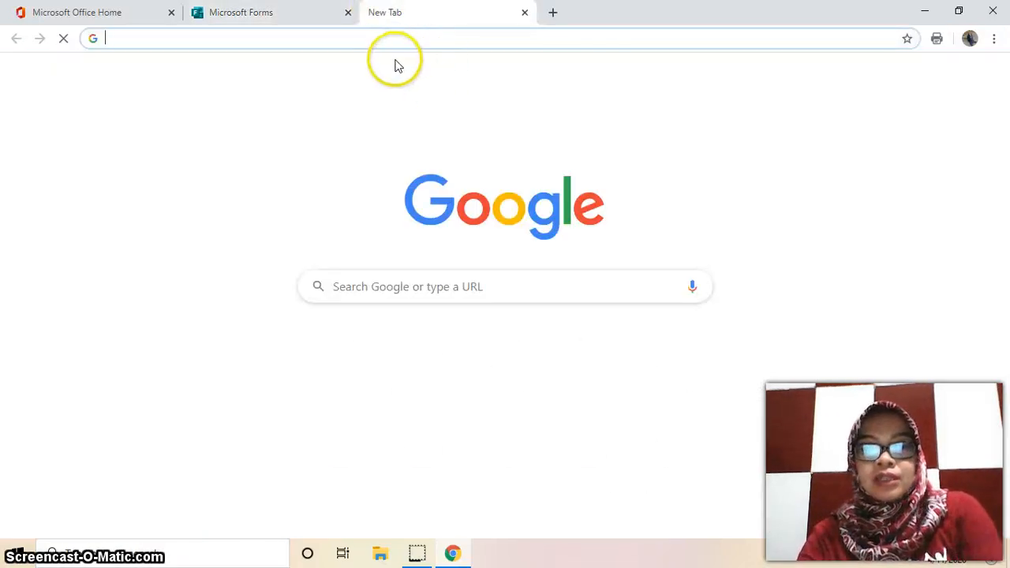
{"action": "type", "text": "wa"}
{"action": "key", "text": "Return"}
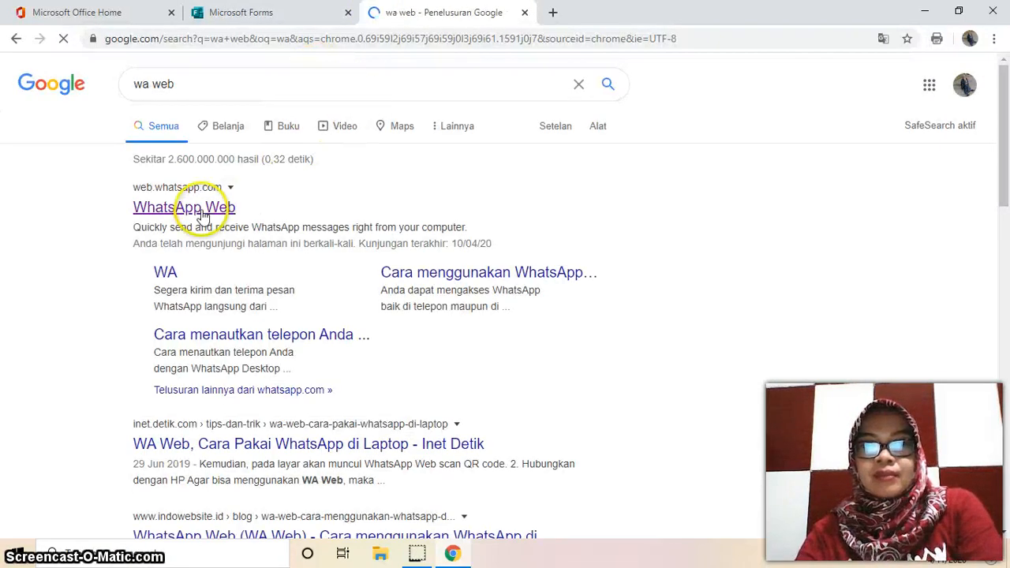
{"action": "left_click", "coordinate": [212, 209]}
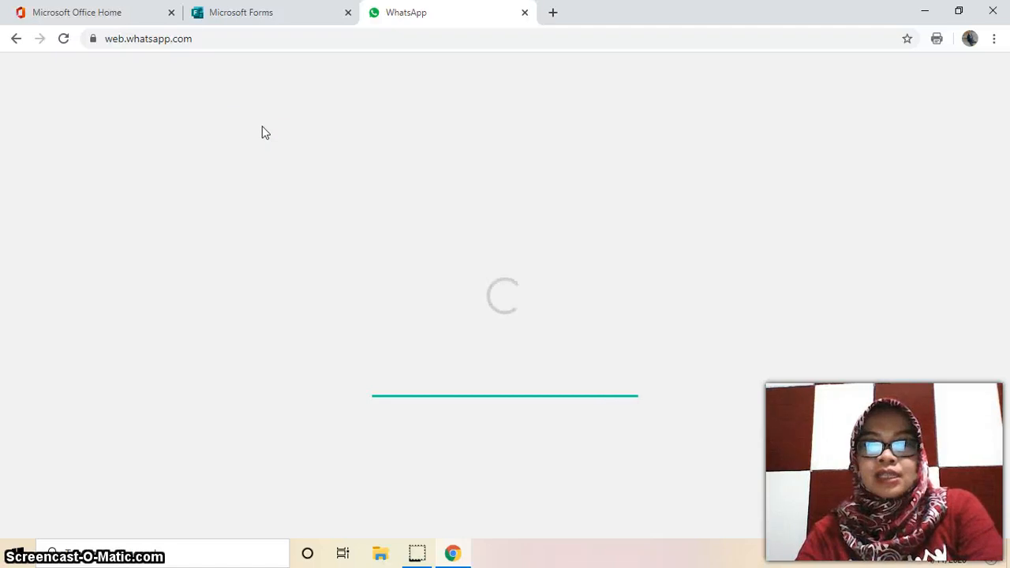
{"action": "left_click", "coordinate": [243, 207]}
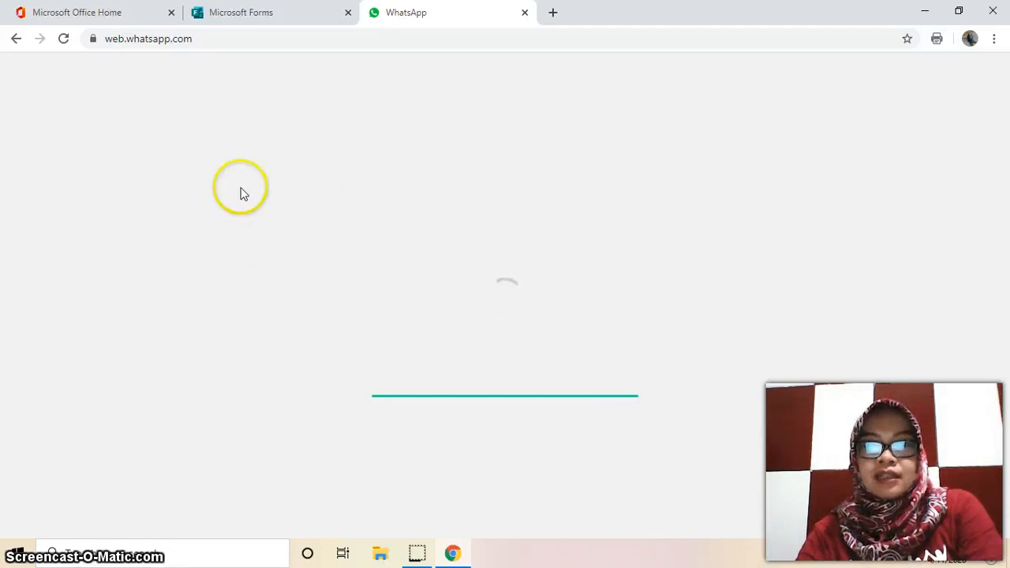
Switch back to the quiz in Microsoft Forms and close its sharing options.
{"action": "left_click", "coordinate": [281, 20]}
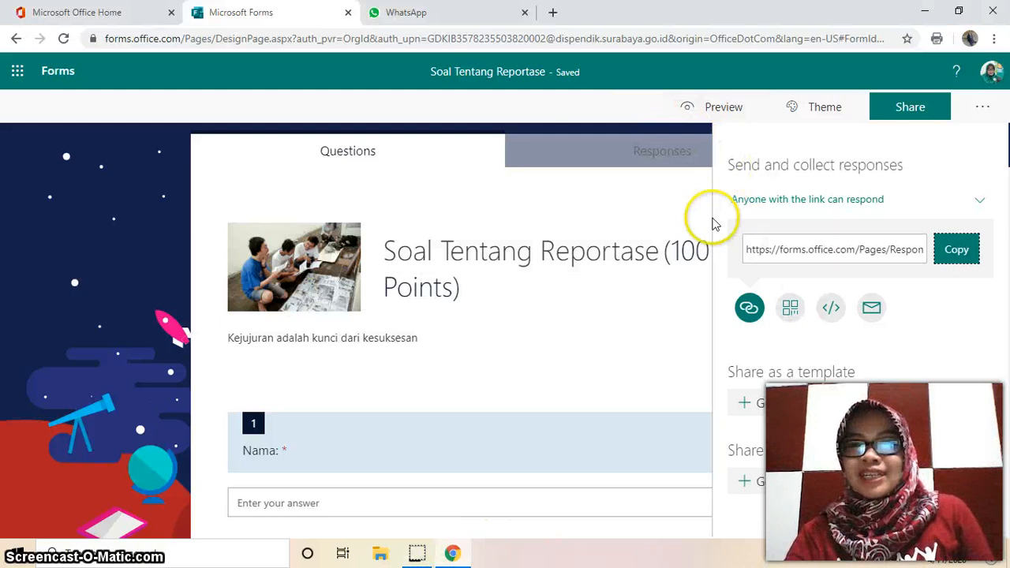
{"action": "left_click", "coordinate": [706, 188]}
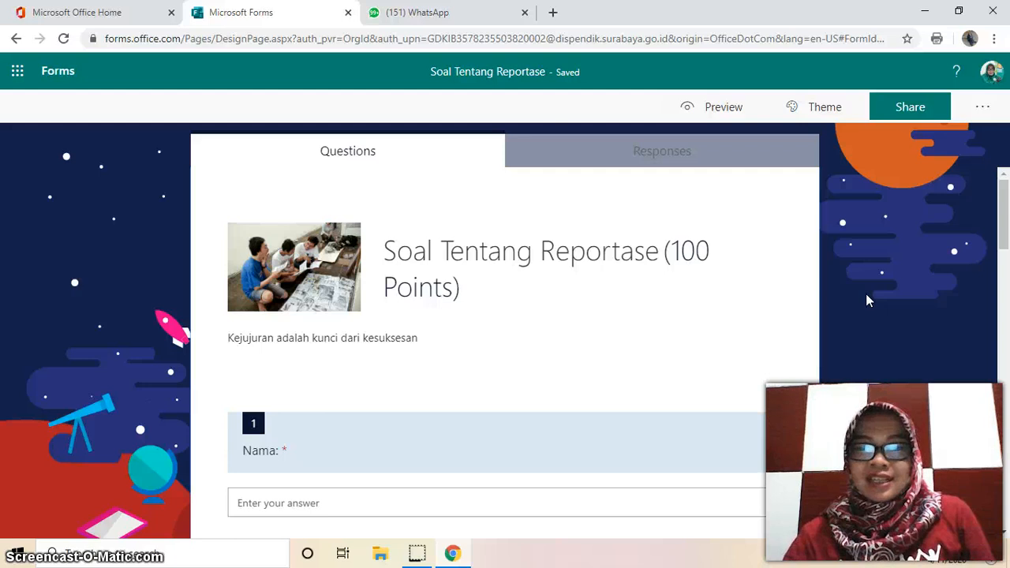
{"action": "left_click", "coordinate": [816, 356]}
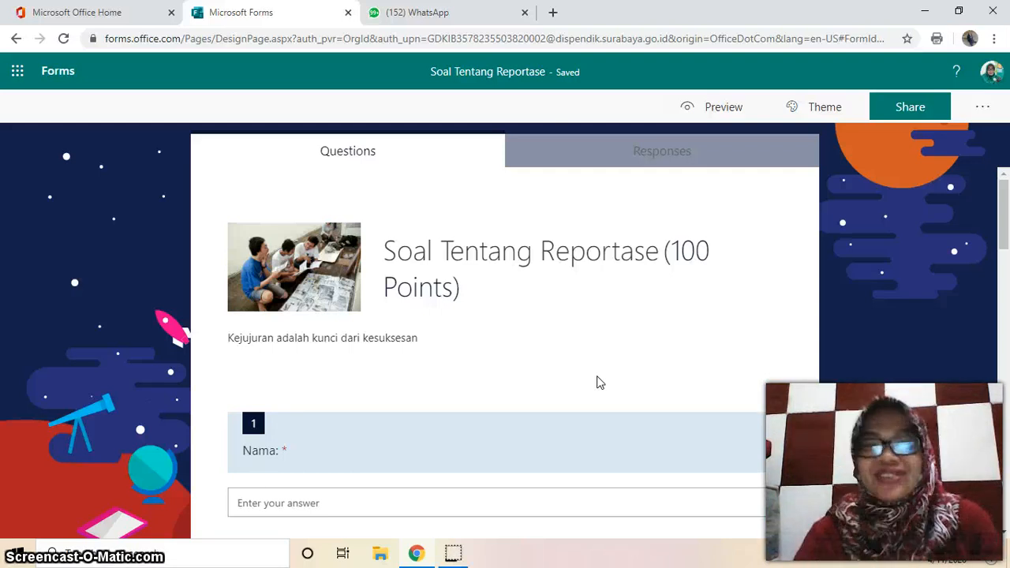
{"action": "left_click", "coordinate": [464, 554]}
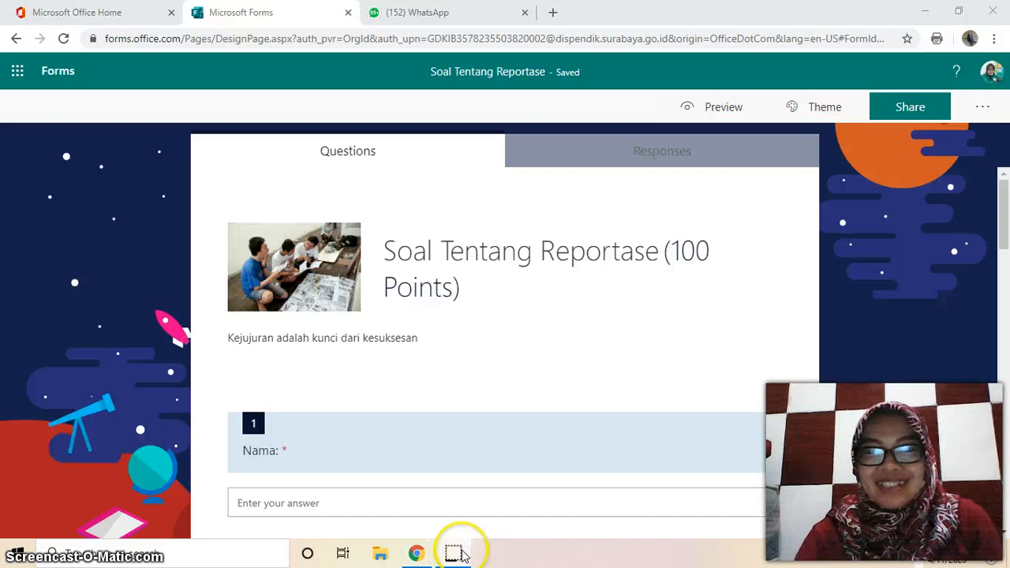